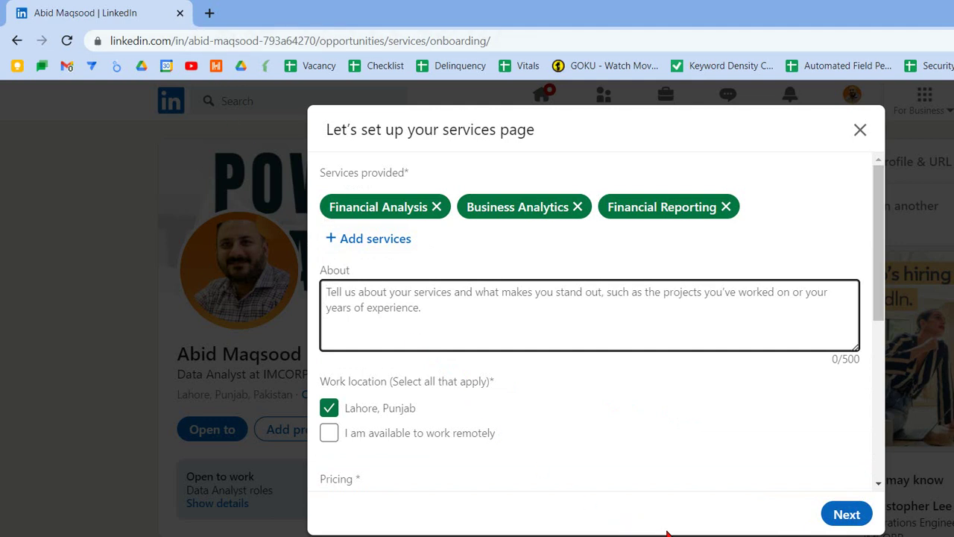
# Step: Switch to ChatGPT and submit the prompt "Linkedin profile description for data analyst with Excel, Looker and Google Sheets skills"
pyautogui.click(746, 525)
pyautogui.click(21, 13)
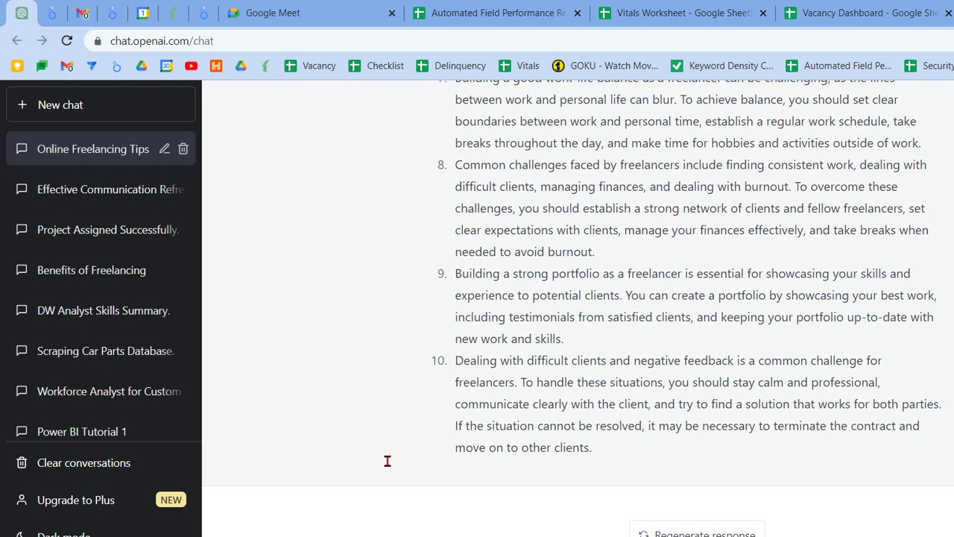
pyautogui.press('Return')
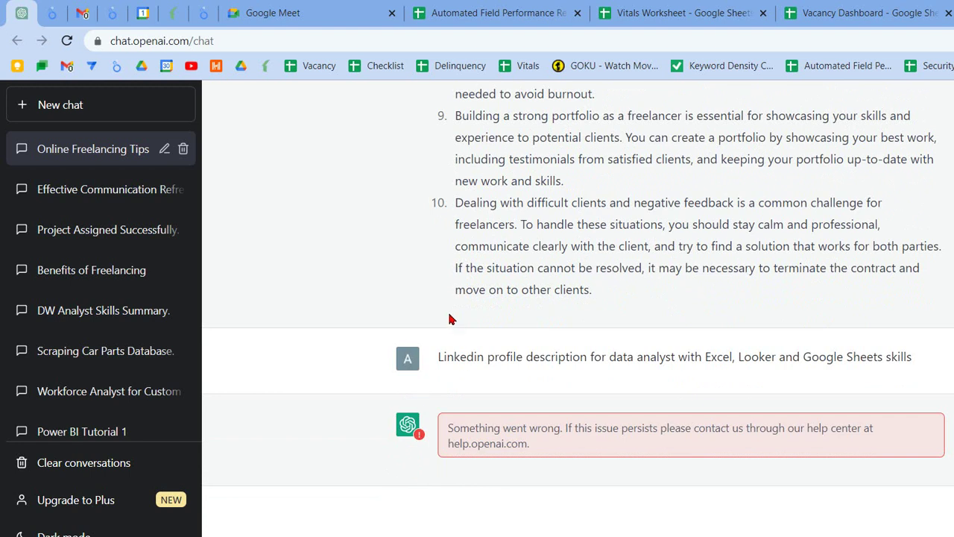
# Step: Copy the LinkedIn description prompt, start a new ChatGPT conversation with the page reloaded, and submit the prompt again there
pyautogui.tripleClick(557, 356)
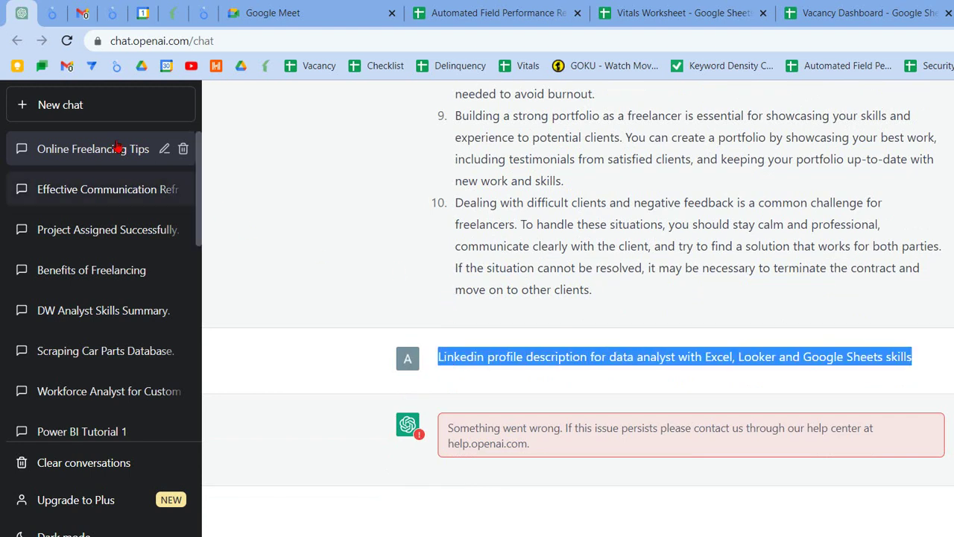
pyautogui.click(37, 104)
pyautogui.click(66, 40)
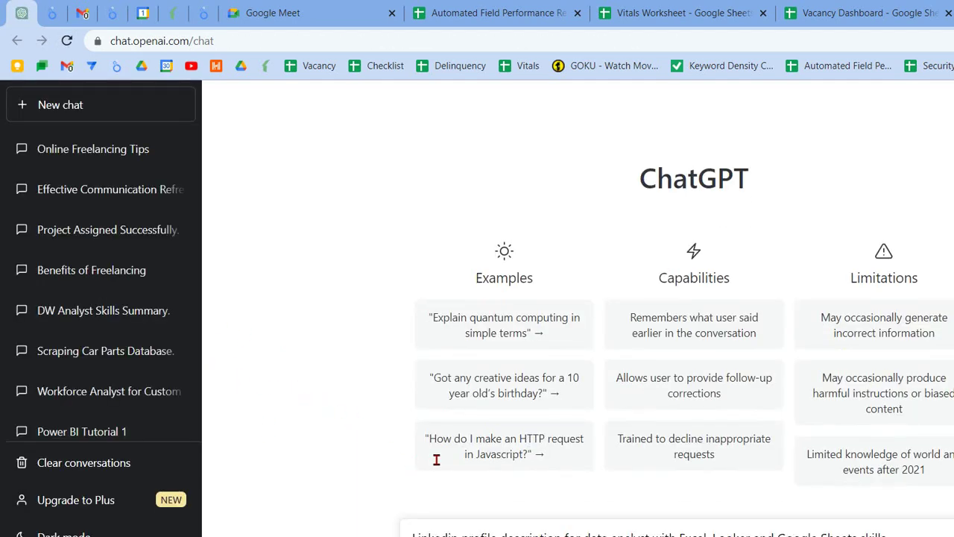
pyautogui.press('Return')
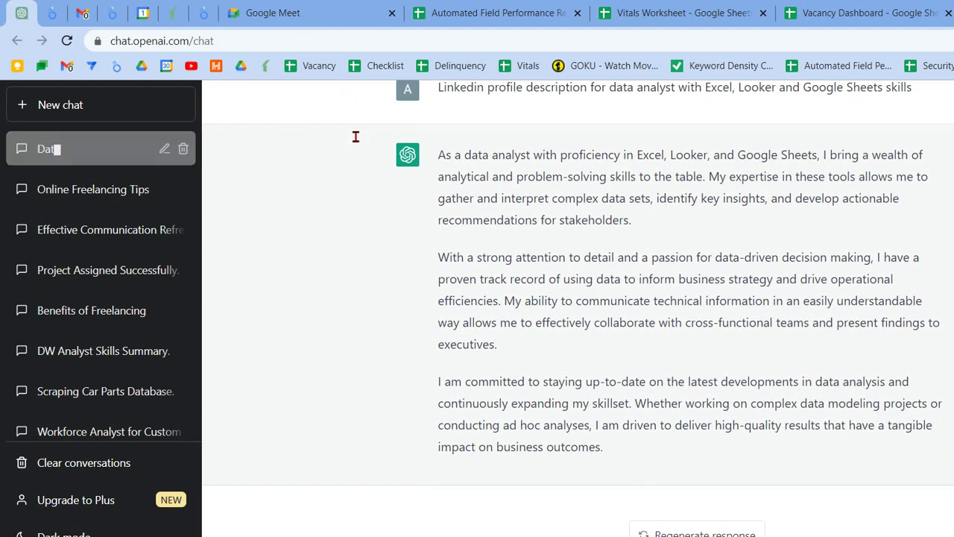
# Step: Copy the generated description into the About field of LinkedIn's services page form and delete its closing "I am committed" paragraph
pyautogui.moveTo(353, 122); pyautogui.dragTo(513, 370)
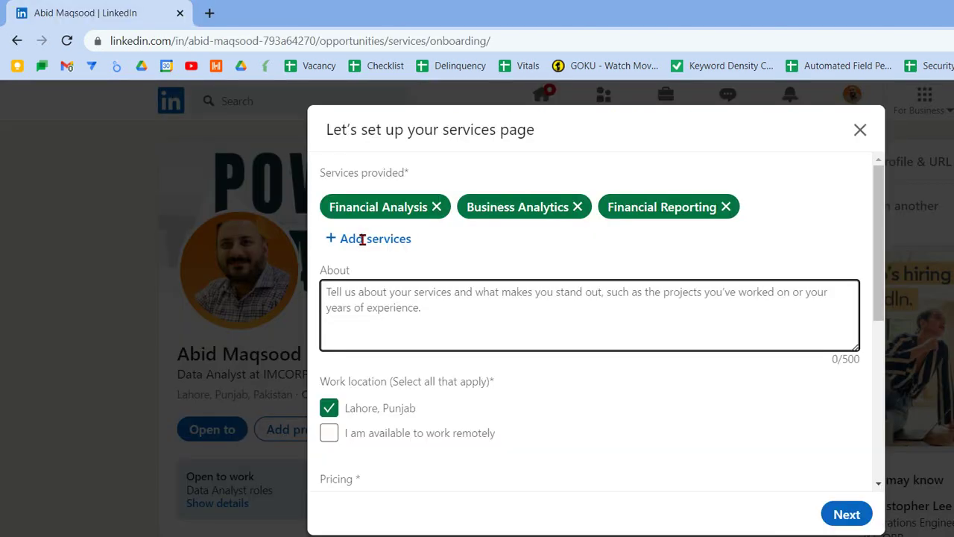
pyautogui.hotkey('ctrl', 'v')
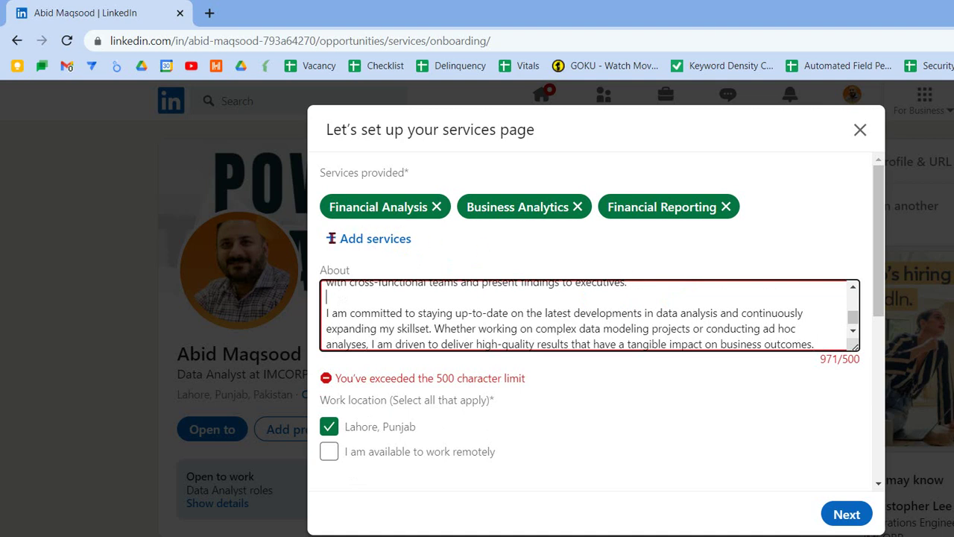
pyautogui.moveTo(327, 297); pyautogui.dragTo(814, 344)
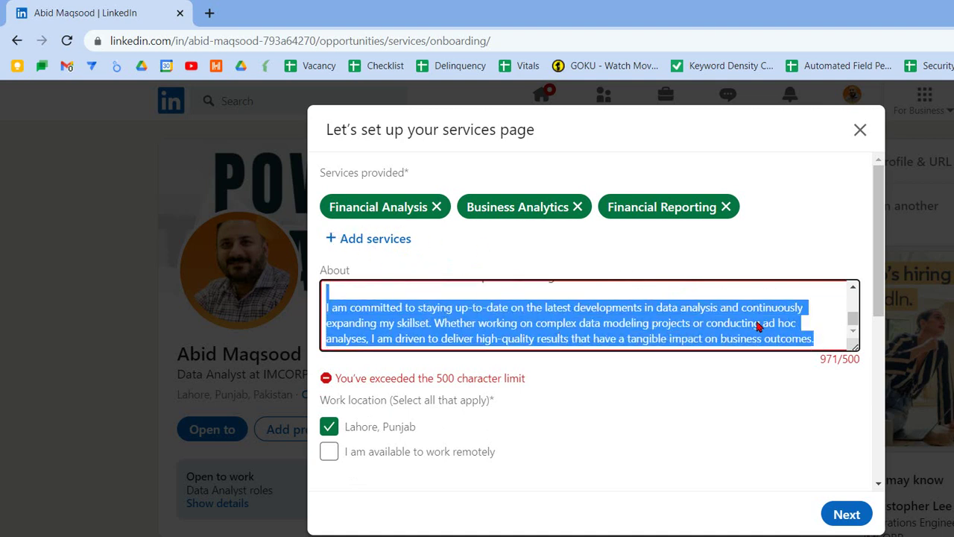
pyautogui.press('BackSpace')
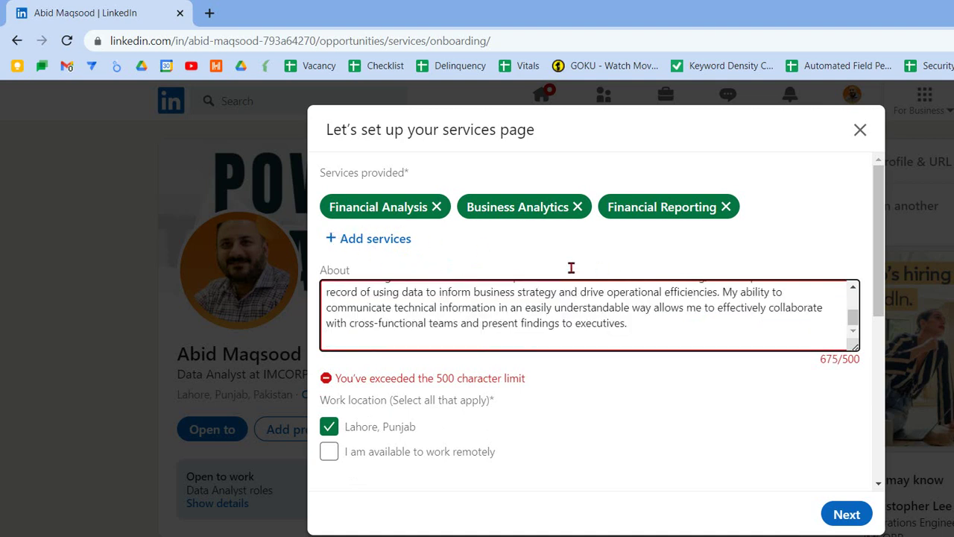
pyautogui.press('BackSpace')
# Step: Shorten the About text by deleting its last sentence, which starts with "My ability to communicate technical information"
pyautogui.scroll(2, 571, 267)
pyautogui.scroll(-2, 572, 268)
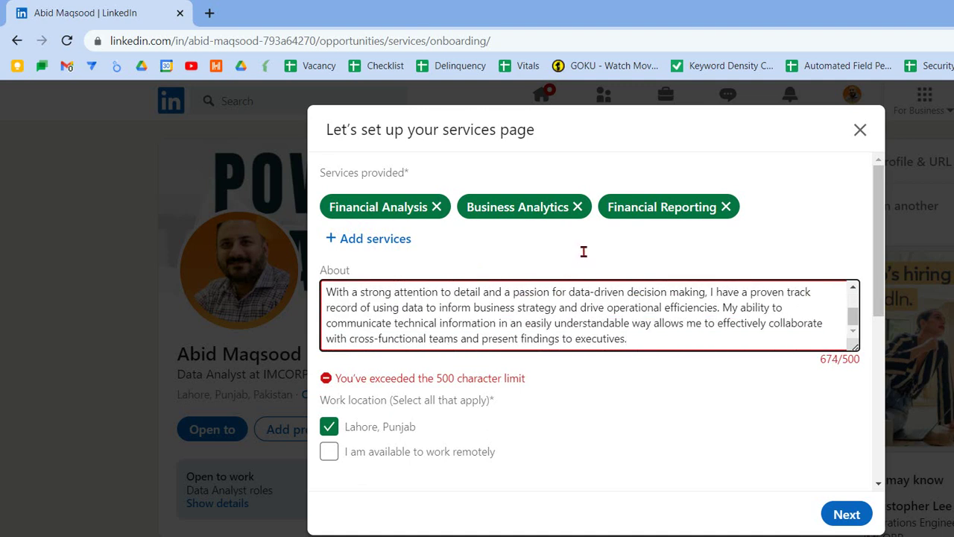
pyautogui.hotkey('ctrl', 'shift', 'End')
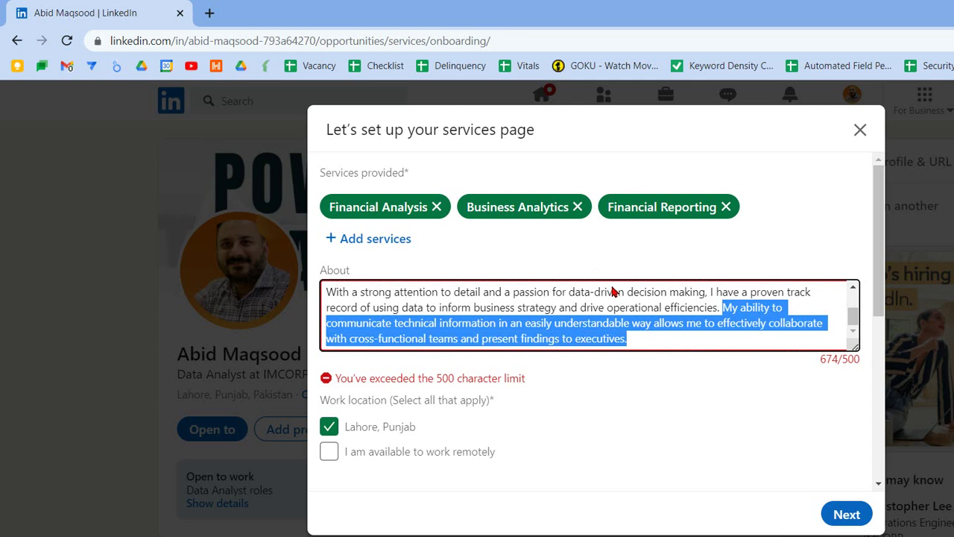
pyautogui.press('BackSpace')
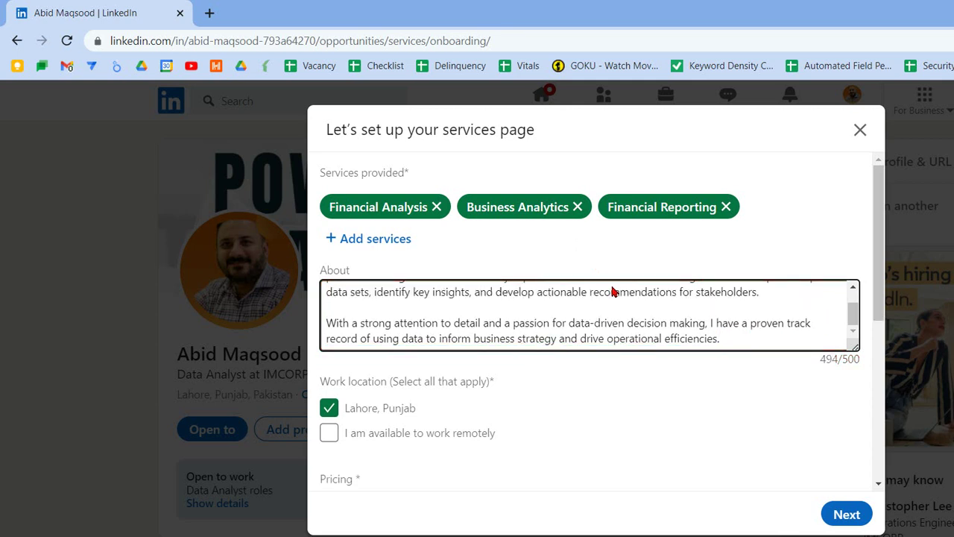
# Step: Mark the services as available remotely and set the pricing to start at an hourly rate of 15 USD
pyautogui.click(329, 433)
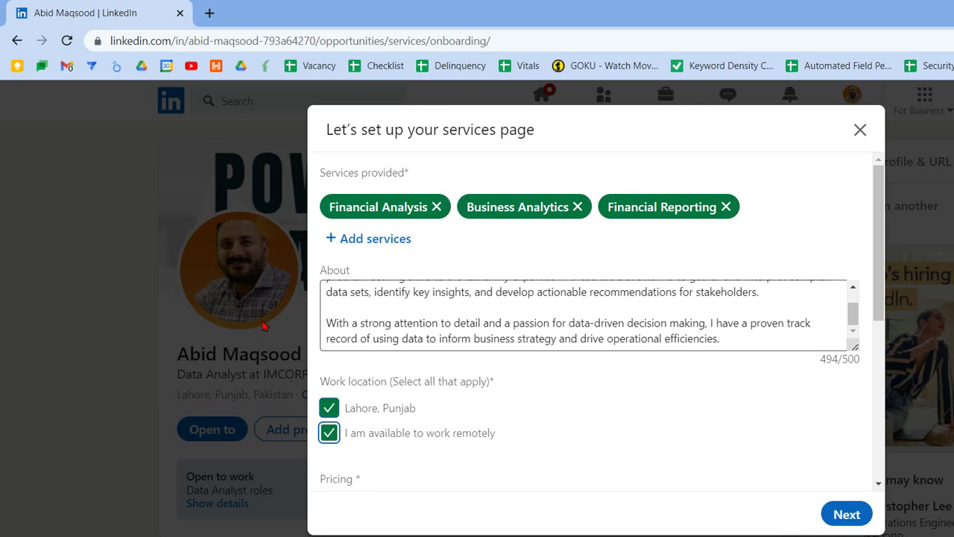
pyautogui.scroll(2, 328, 302)
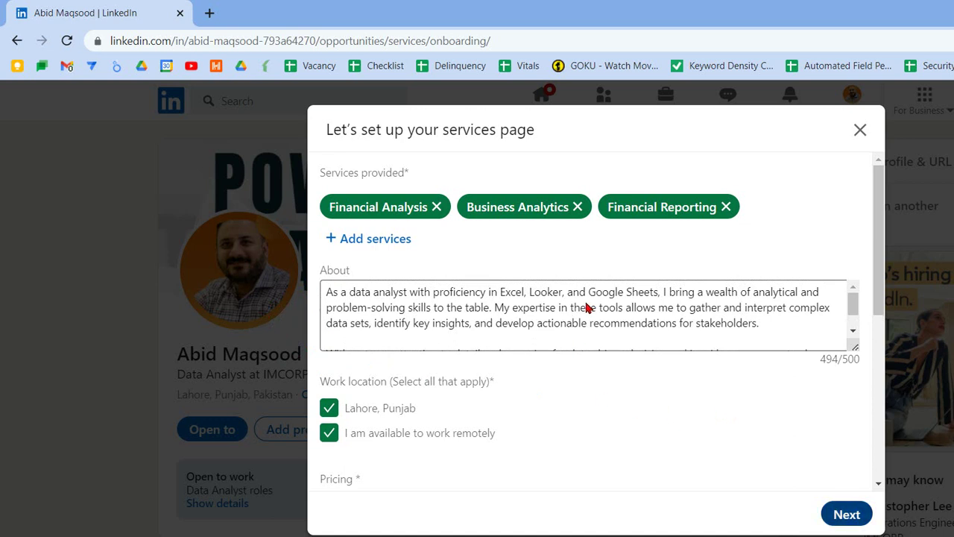
pyautogui.scroll(-2, 586, 308)
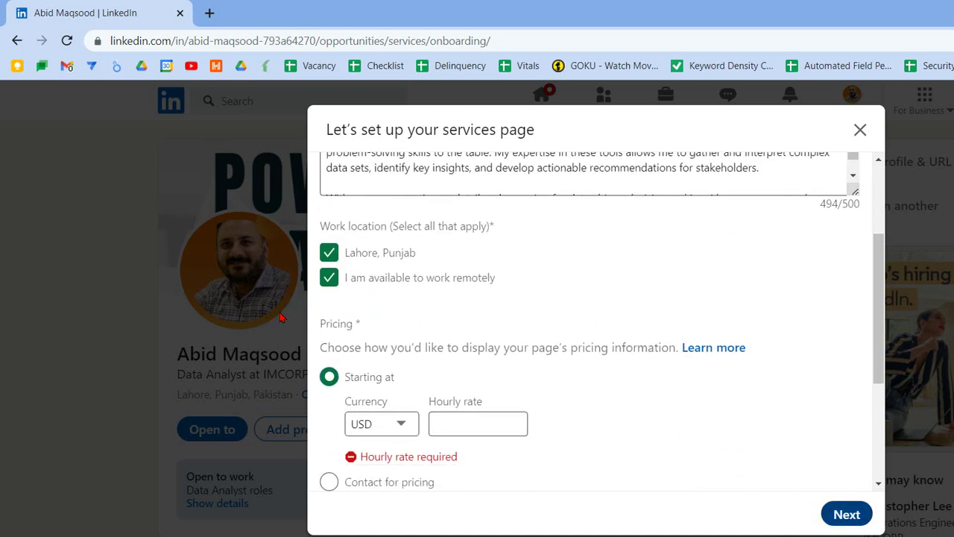
pyautogui.press('Tab')
pyautogui.hotkey('alt', 'Down')
pyautogui.press('Return')
pyautogui.press('Tab')
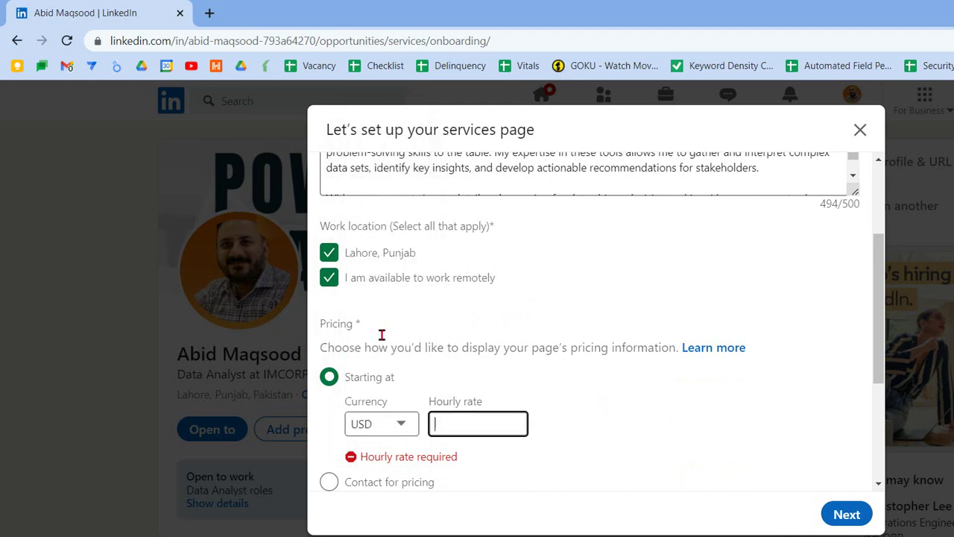
pyautogui.click(505, 367)
pyautogui.scroll(-2, 505, 366)
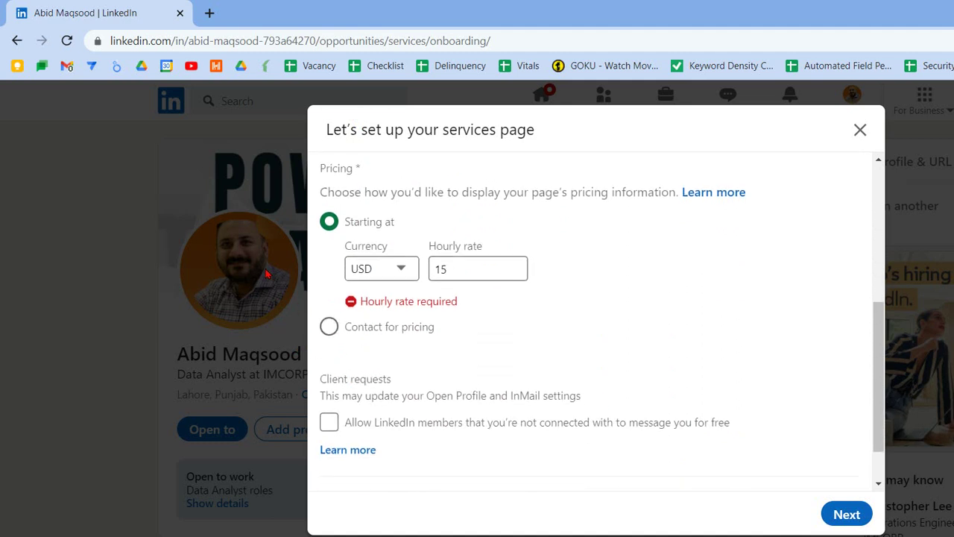
pyautogui.press('Down')
pyautogui.press('Up')
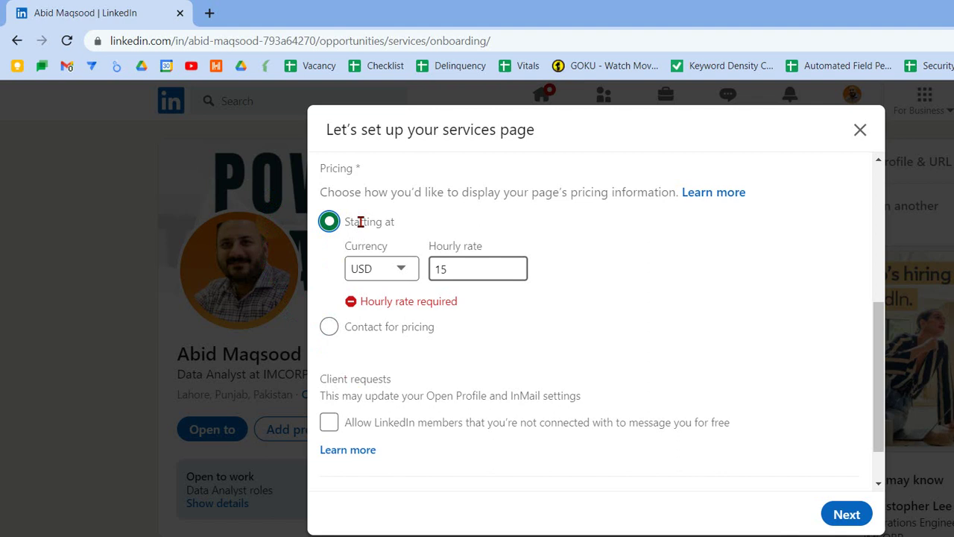
# Step: Allow LinkedIn members who are not connections to message for free, and continue to the services page preview
pyautogui.scroll(-1, 272, 331)
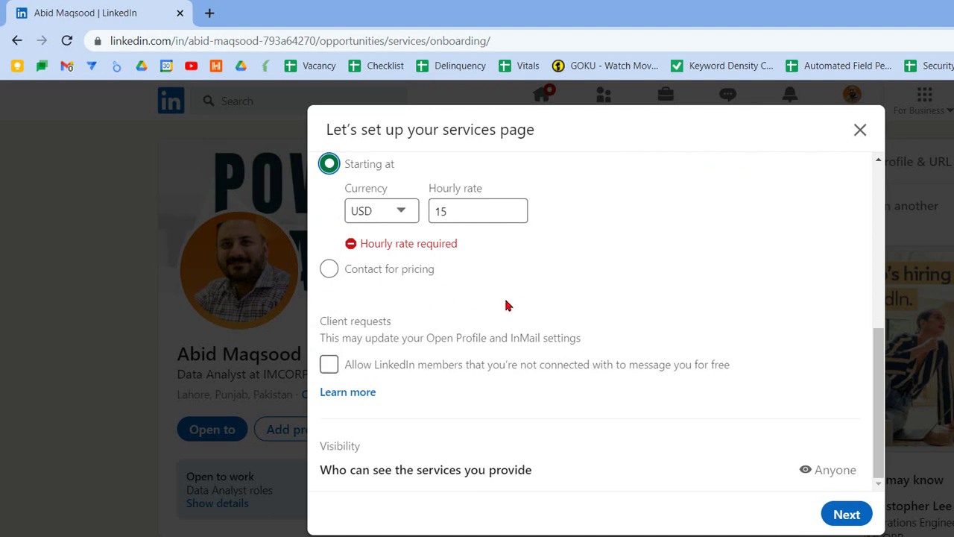
pyautogui.press('Tab')
pyautogui.press('space')
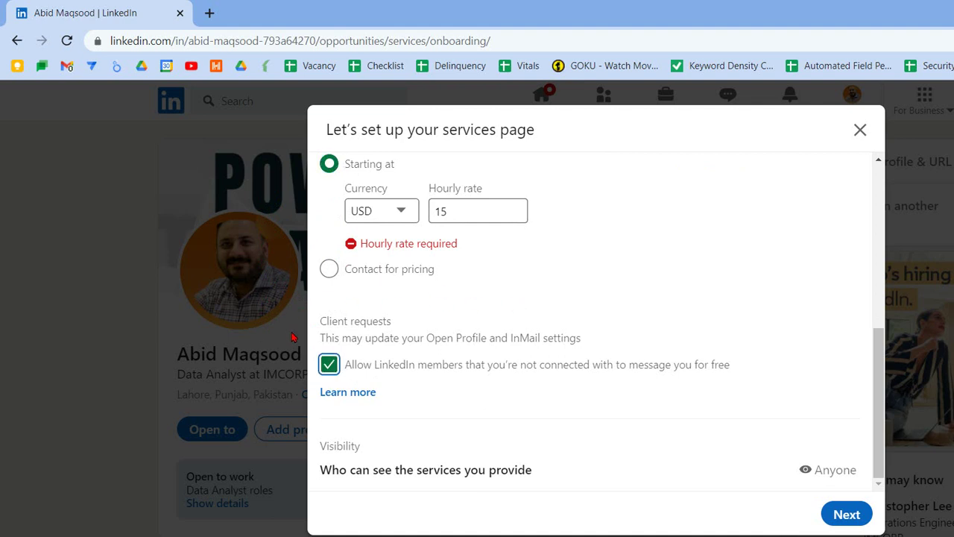
pyautogui.press('Tab')
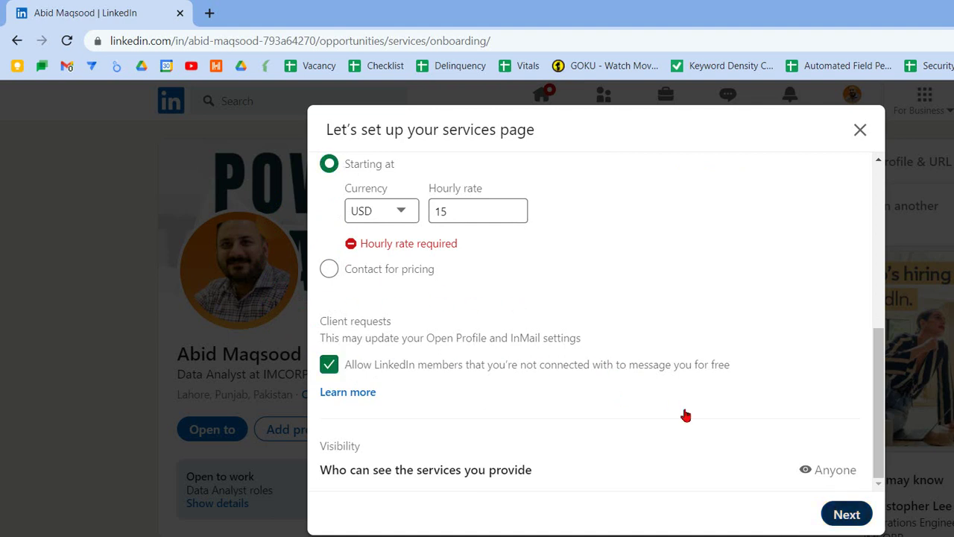
pyautogui.press('Return')
# Step: Review the About text, pricing and location in the services page preview
pyautogui.scroll(-3, 421, 263)
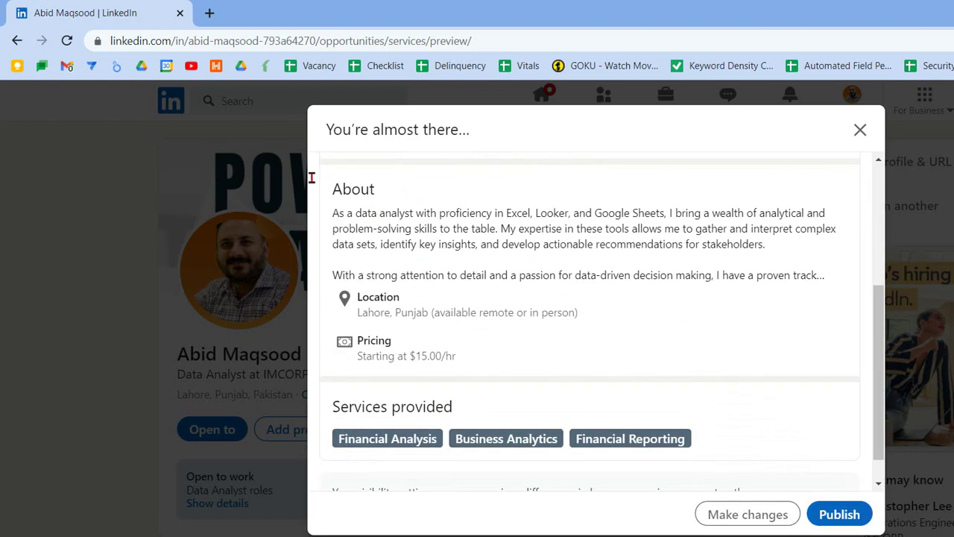
pyautogui.moveTo(339, 214); pyautogui.dragTo(654, 221)
pyautogui.scroll(-1, 407, 228)
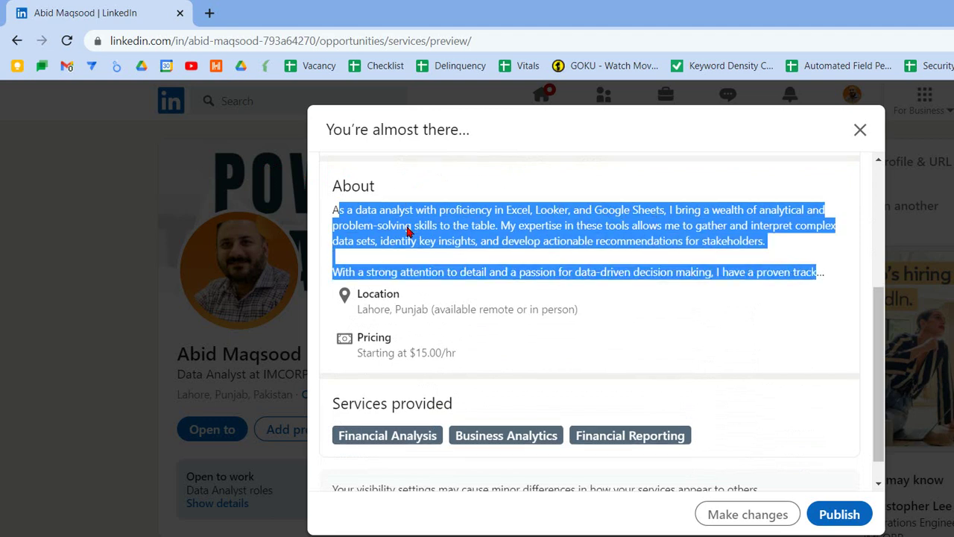
pyautogui.click(298, 254)
pyautogui.tripleClick(373, 321)
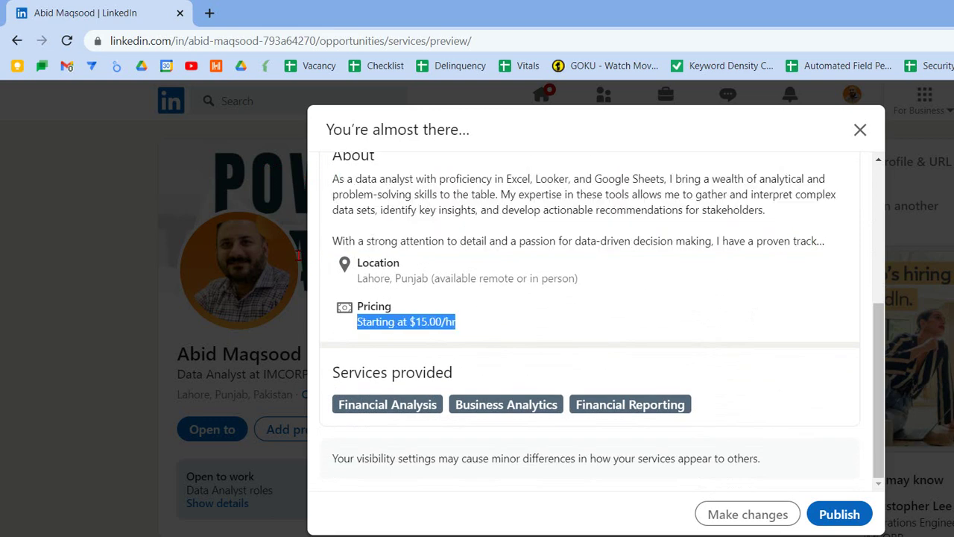
pyautogui.tripleClick(420, 280)
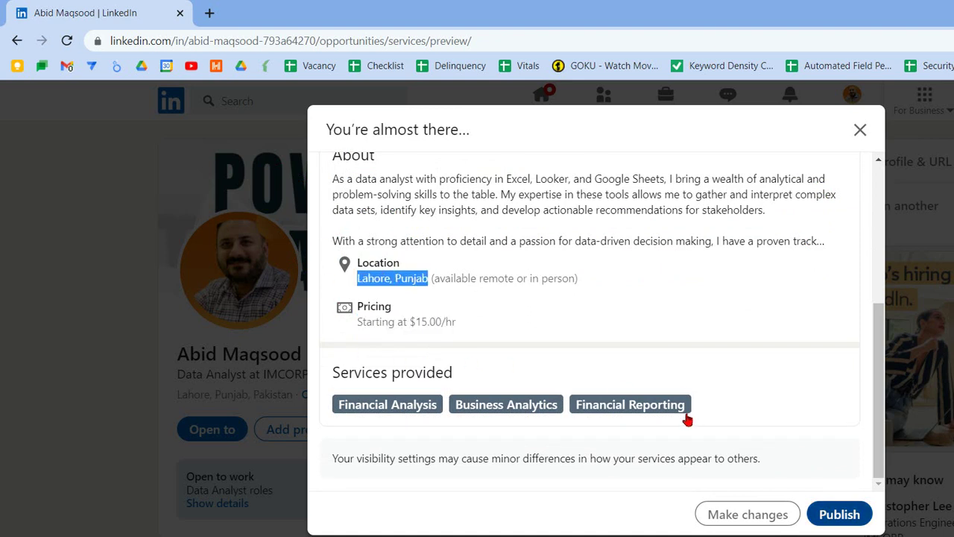
# Step: Publish the services page and close the suggestion to announce it in a post
pyautogui.click(839, 513)
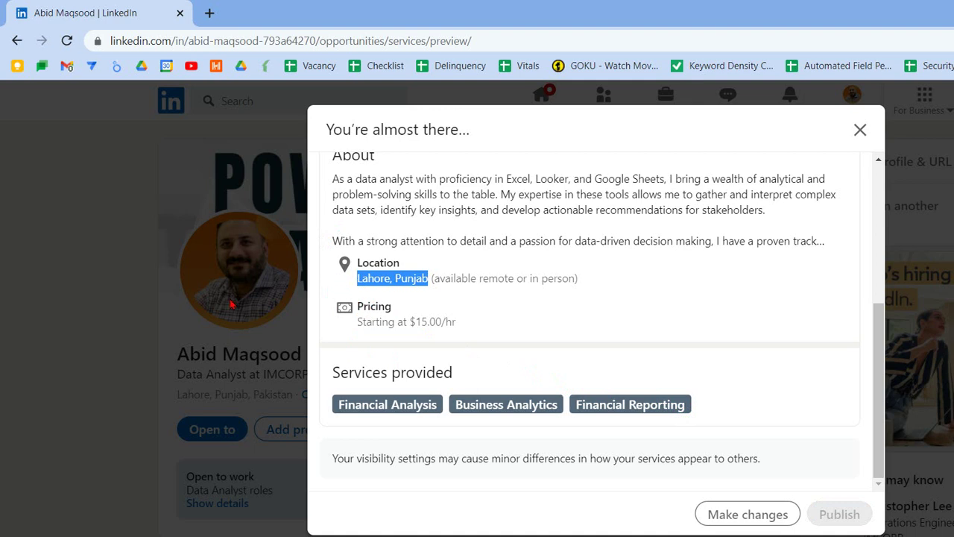
pyautogui.scroll(-2, 560, 363)
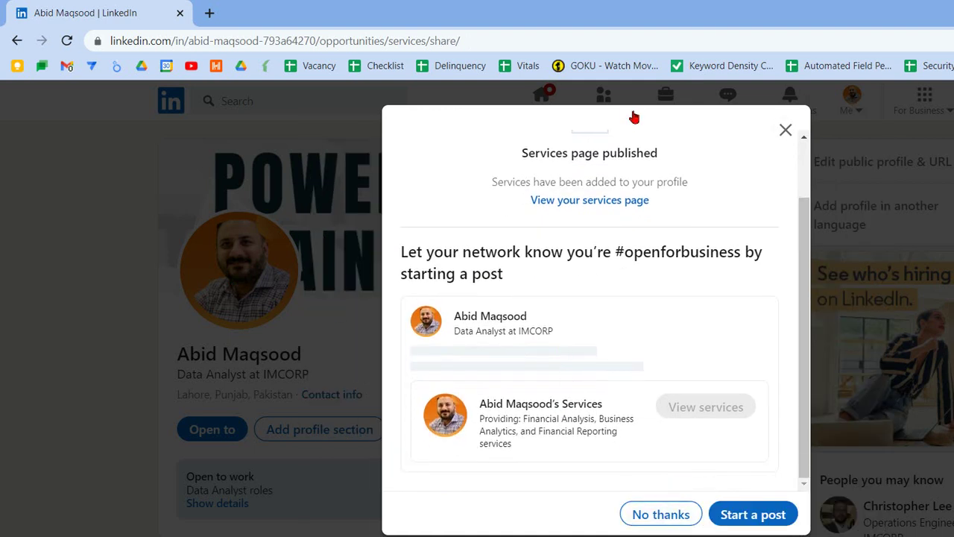
pyautogui.click(785, 130)
# Step: Examine the profile's service details and the suggested steps for reaching All-star level
pyautogui.scroll(-1, 204, 339)
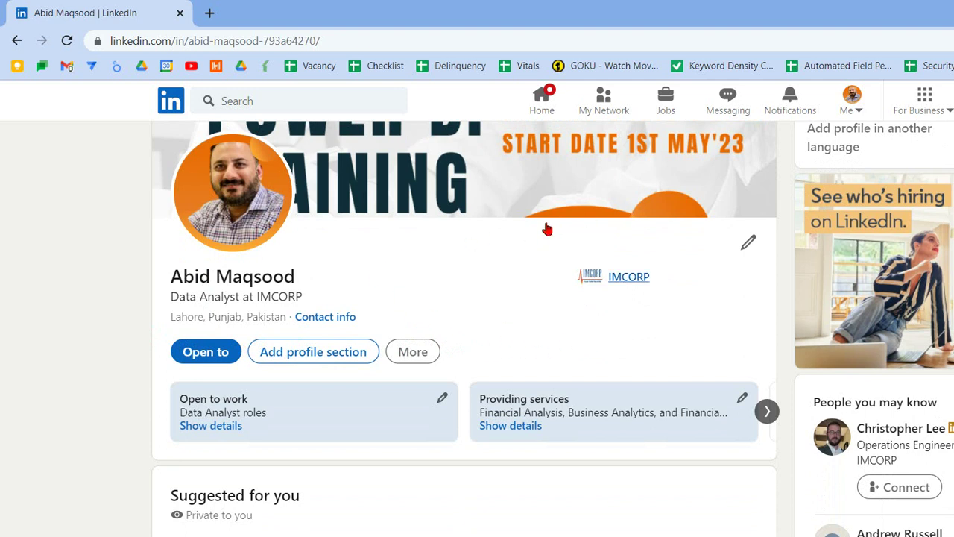
pyautogui.scroll(-2, 447, 284)
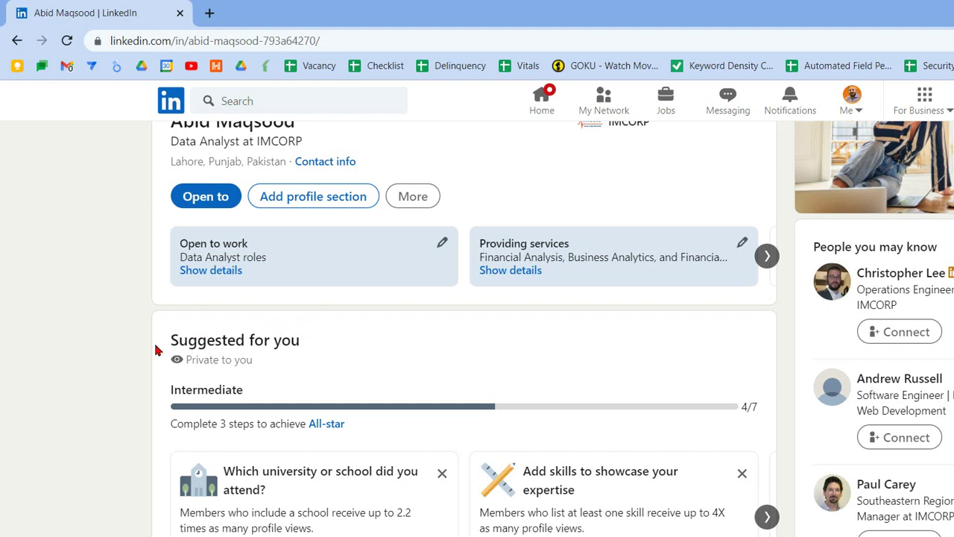
pyautogui.moveTo(149, 341); pyautogui.dragTo(238, 340)
pyautogui.tripleClick(232, 339)
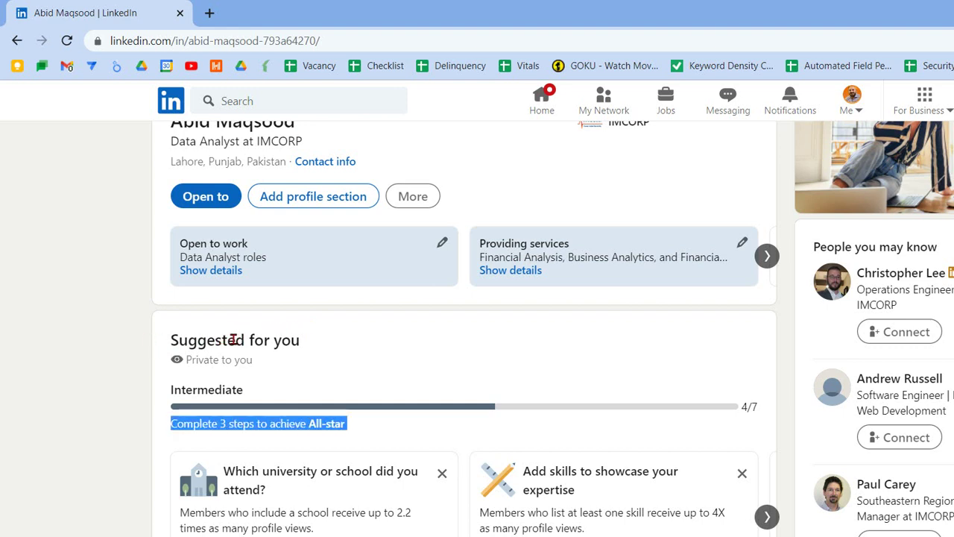
pyautogui.click(212, 342)
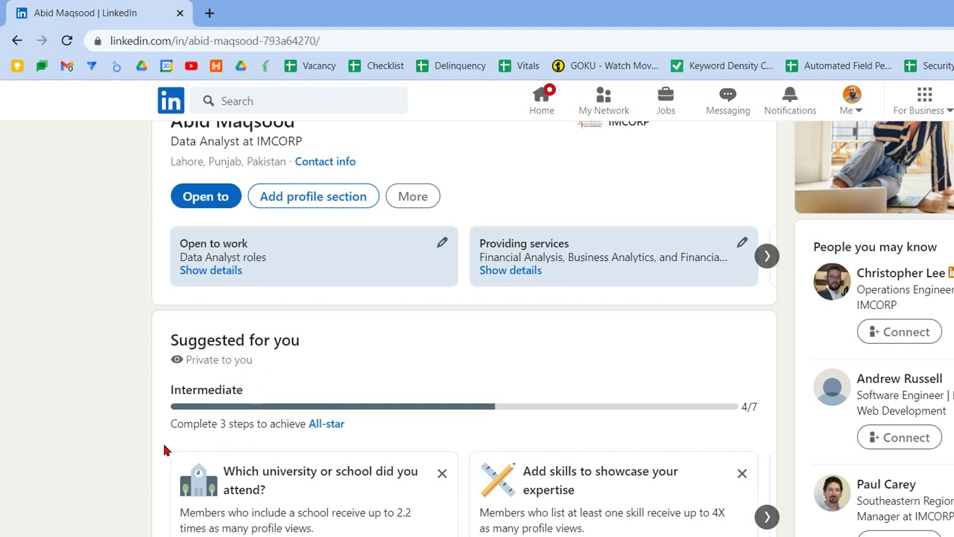
# Step: Open the form for adding education from the profile's suggested steps
pyautogui.scroll(-1, 268, 358)
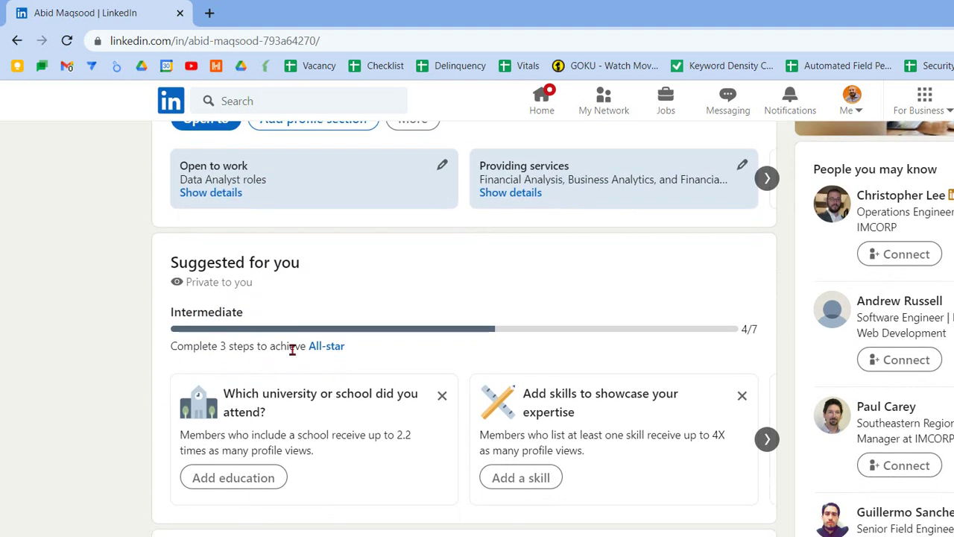
pyautogui.click(240, 382)
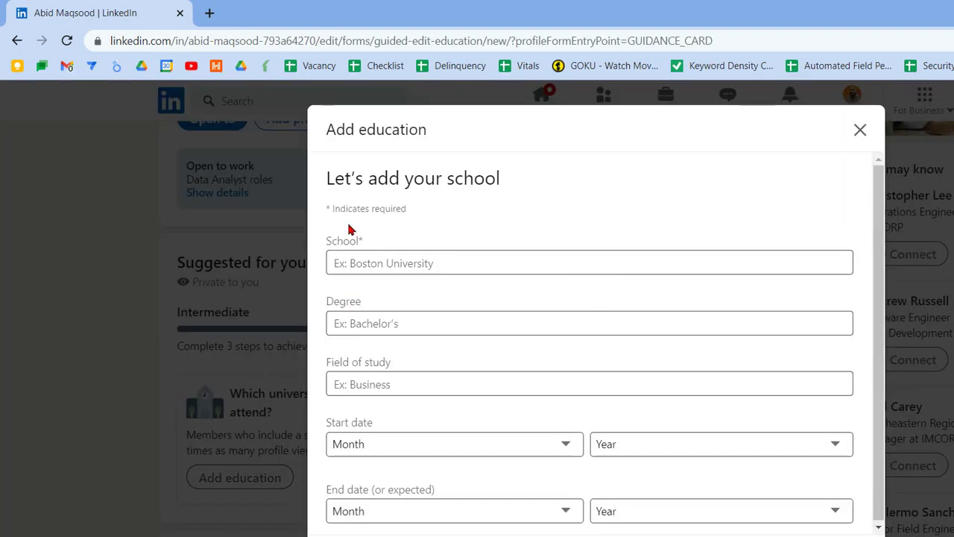
pyautogui.write('unive')
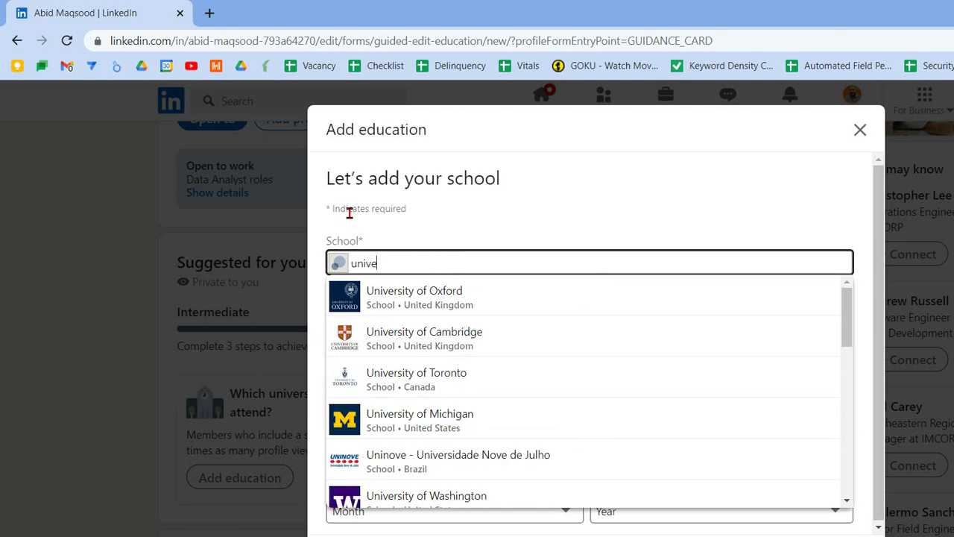
pyautogui.hotkey('ctrl', 'a')
pyautogui.click(247, 215)
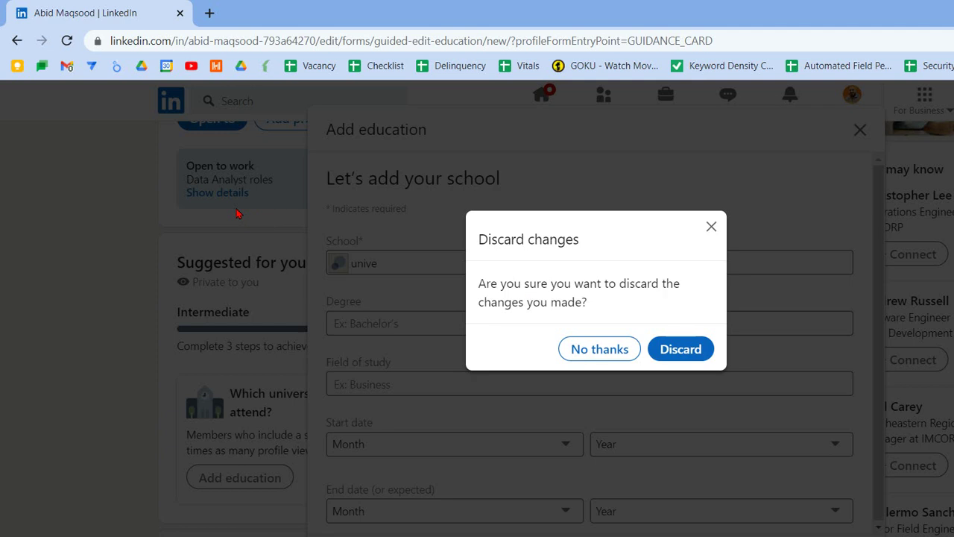
pyautogui.press('Tab')
pyautogui.press('Tab')
pyautogui.hotkey('shift', 'Tab')
pyautogui.press('Return')
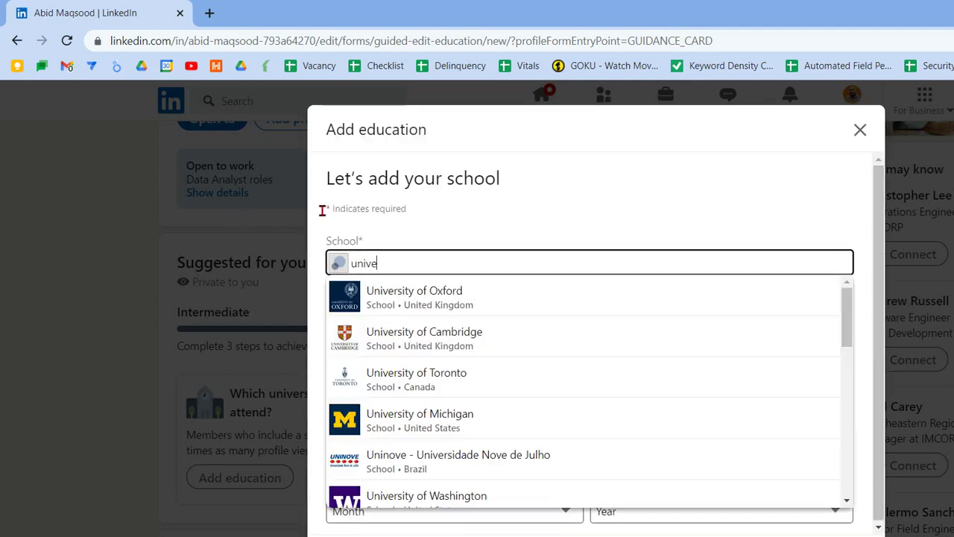
pyautogui.press('BackSpace')
pyautogui.press('BackSpace')
pyautogui.write('uo')
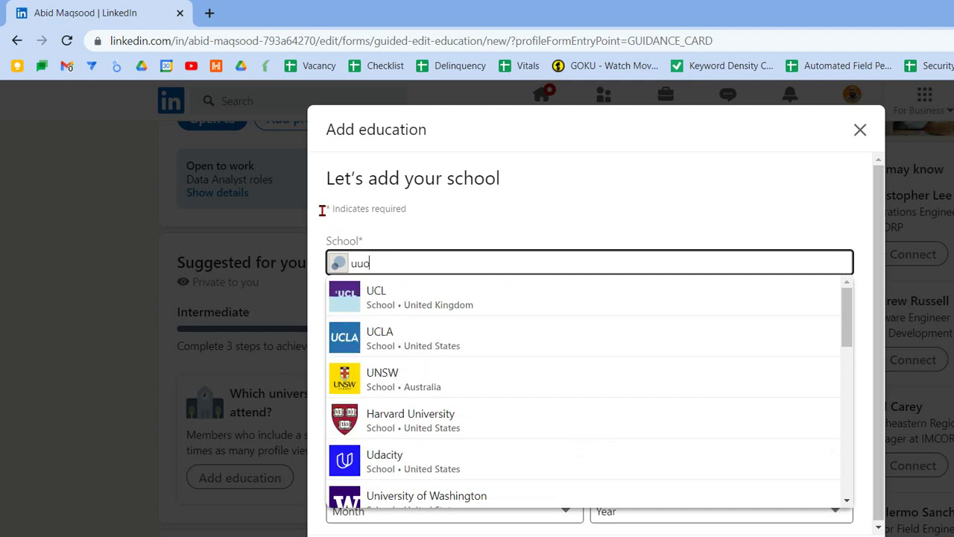
pyautogui.write('p')
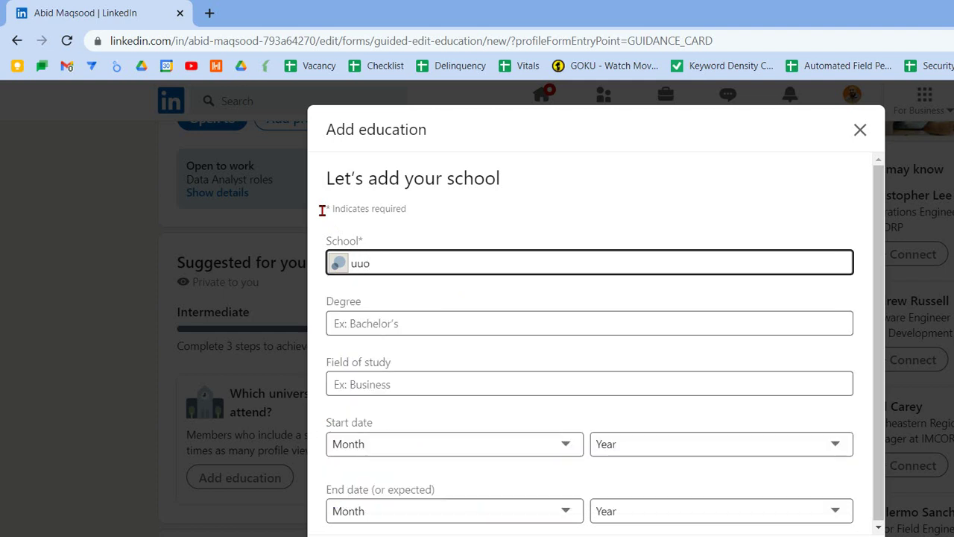
pyautogui.press('BackSpace')
pyautogui.press('BackSpace')
pyautogui.press('BackSpace')
pyautogui.write('uo')
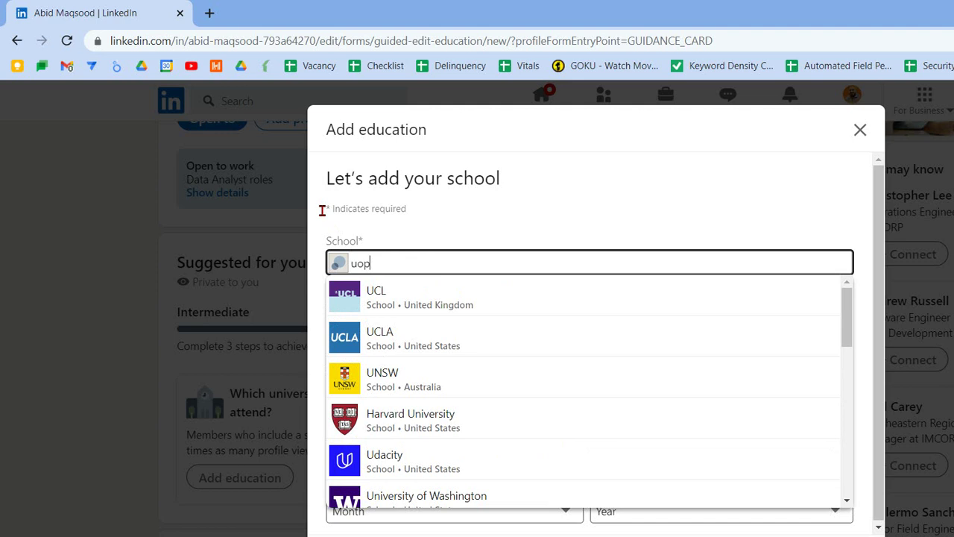
pyautogui.write('p')
pyautogui.press('Down')
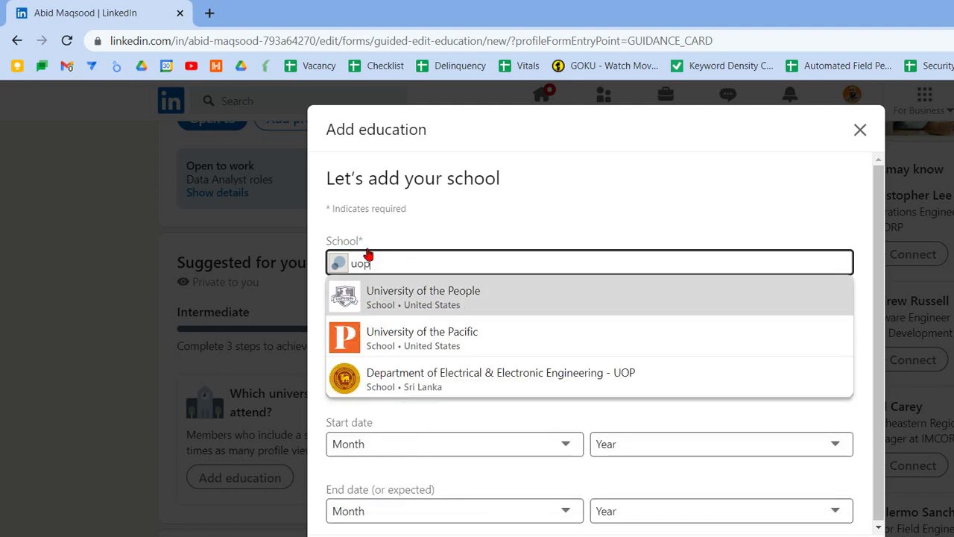
pyautogui.press('Down')
pyautogui.press('Up')
pyautogui.press('Down')
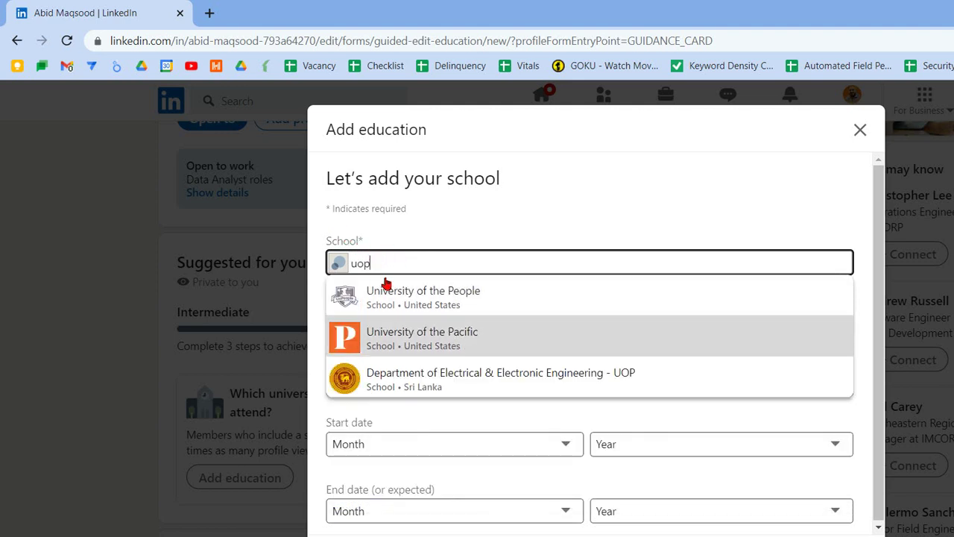
pyautogui.press('Down')
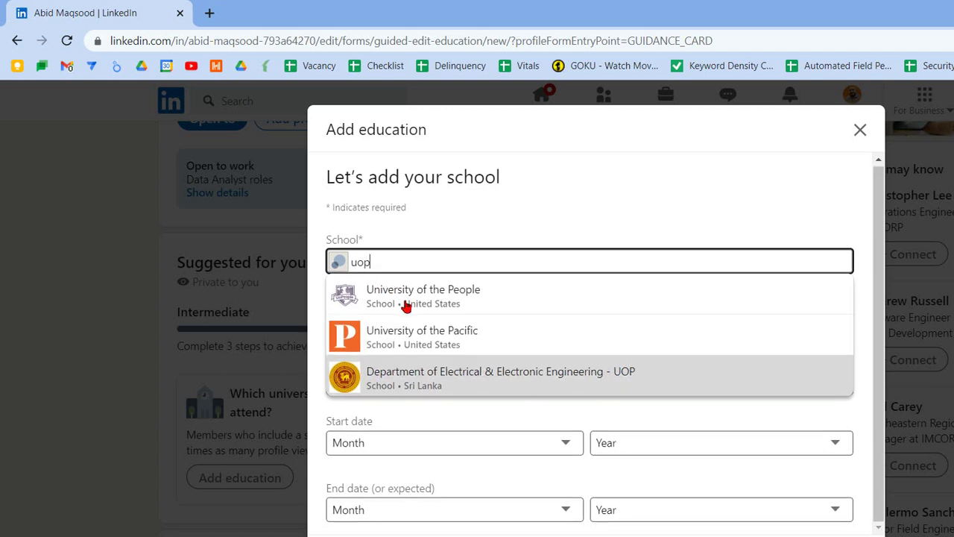
# Step: Search the schools for "PU" and set the school to University of the Punjab
pyautogui.hotkey('ctrl', 'a')
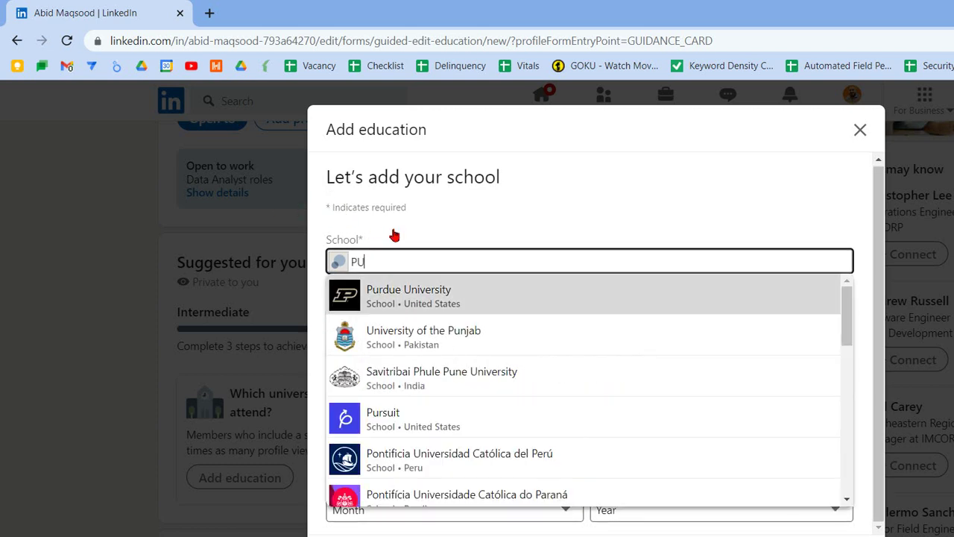
pyautogui.press('Down')
pyautogui.press('Return')
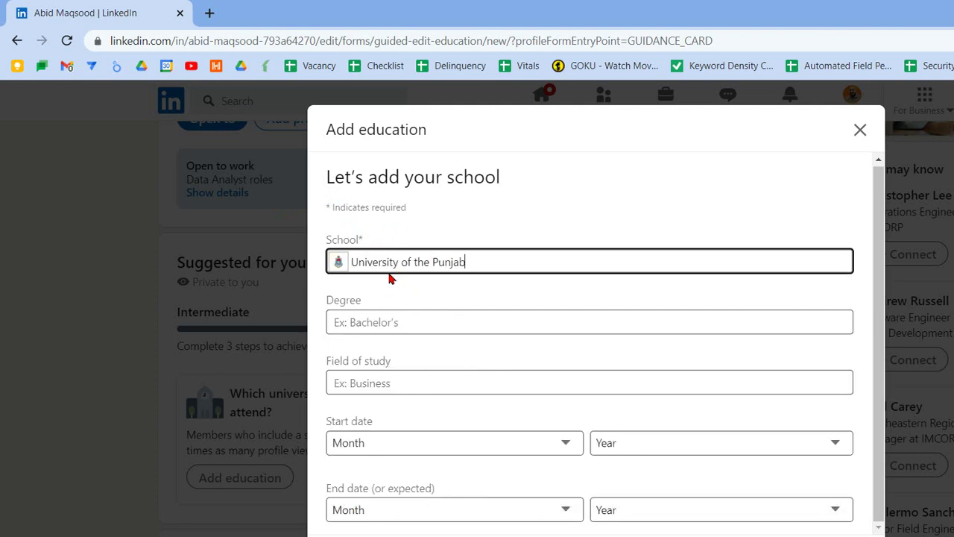
# Step: Set the degree to Executive MBA and the field of study to Marketing
pyautogui.click(328, 298)
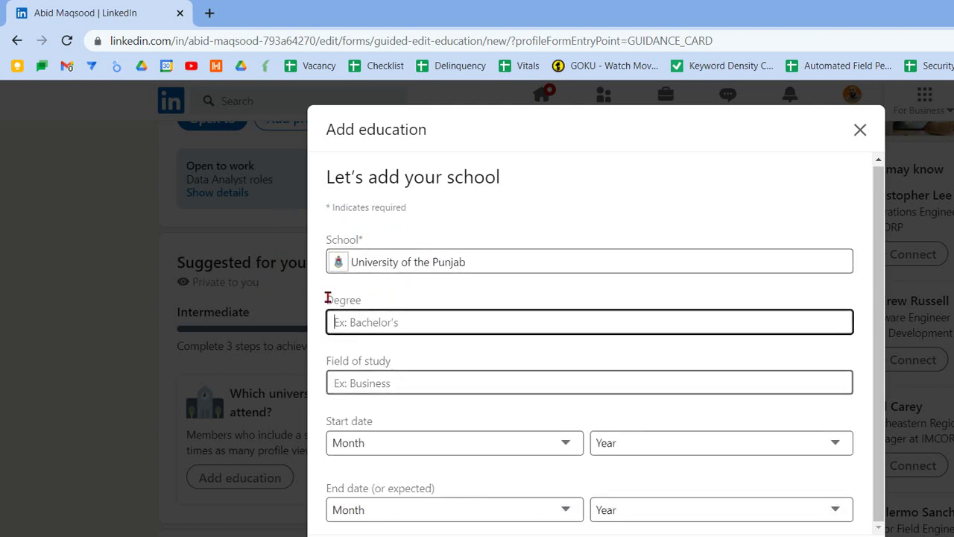
pyautogui.write('MBA')
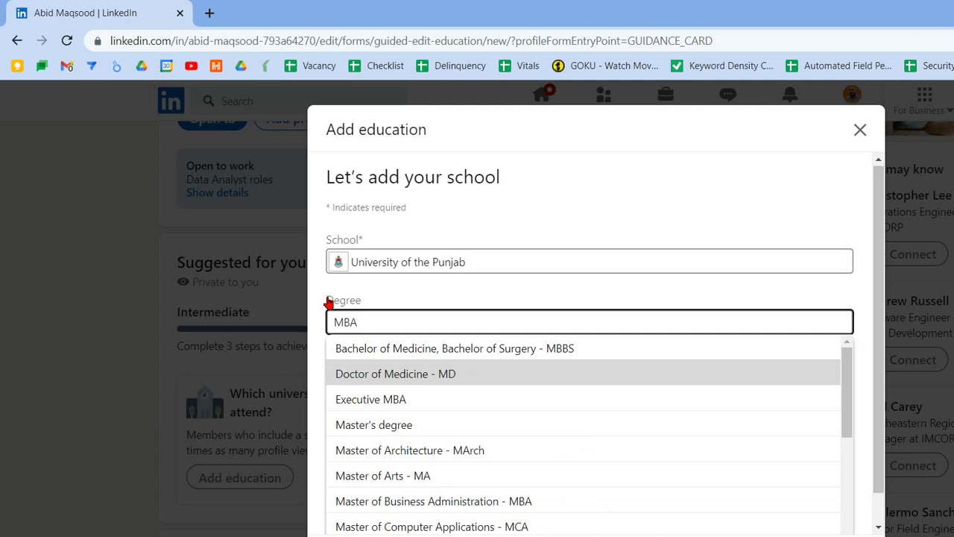
pyautogui.press('Up')
pyautogui.press('Return')
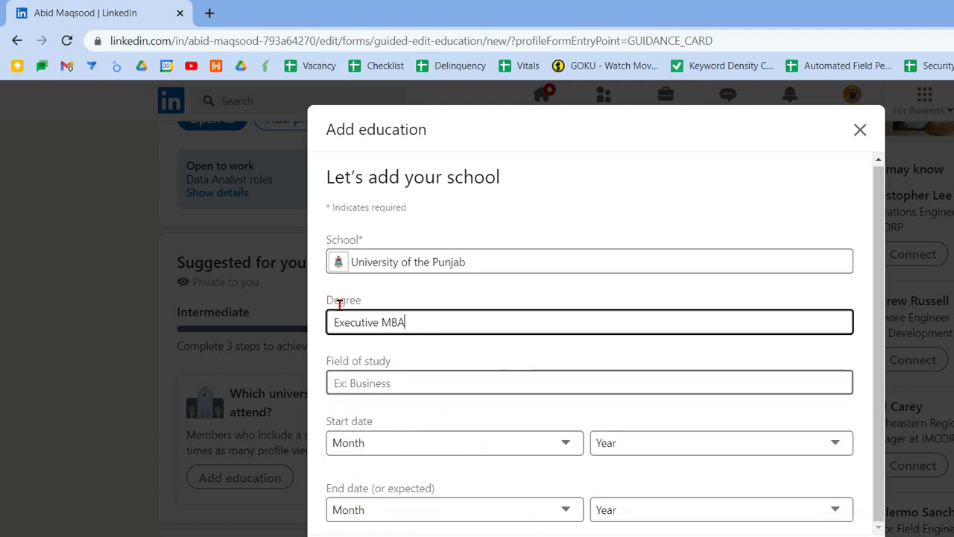
pyautogui.press('Tab')
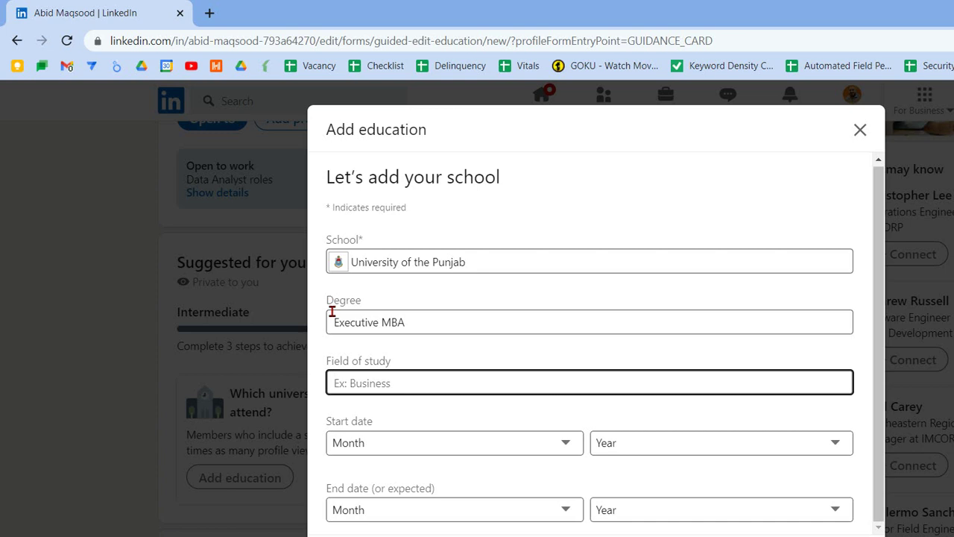
pyautogui.write('Mark')
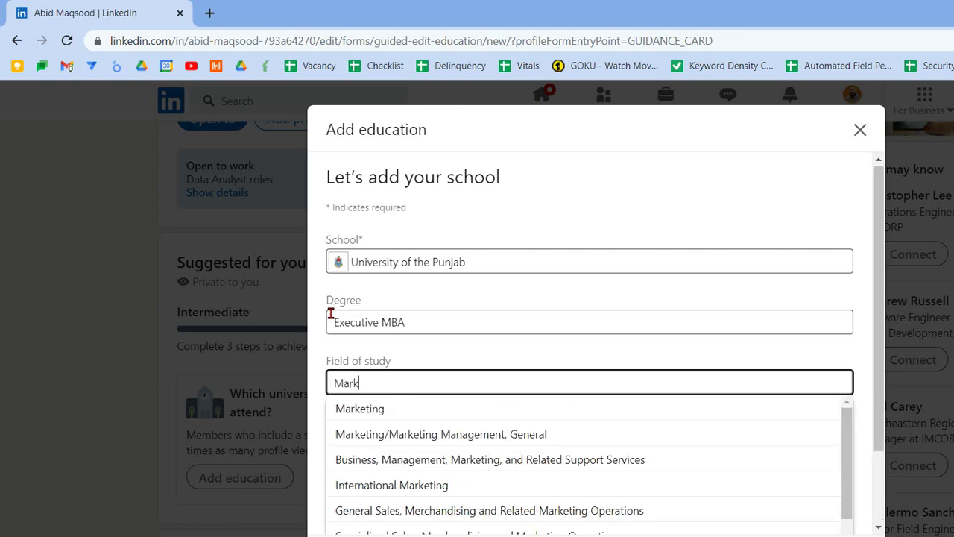
pyautogui.press('Down')
pyautogui.press('Return')
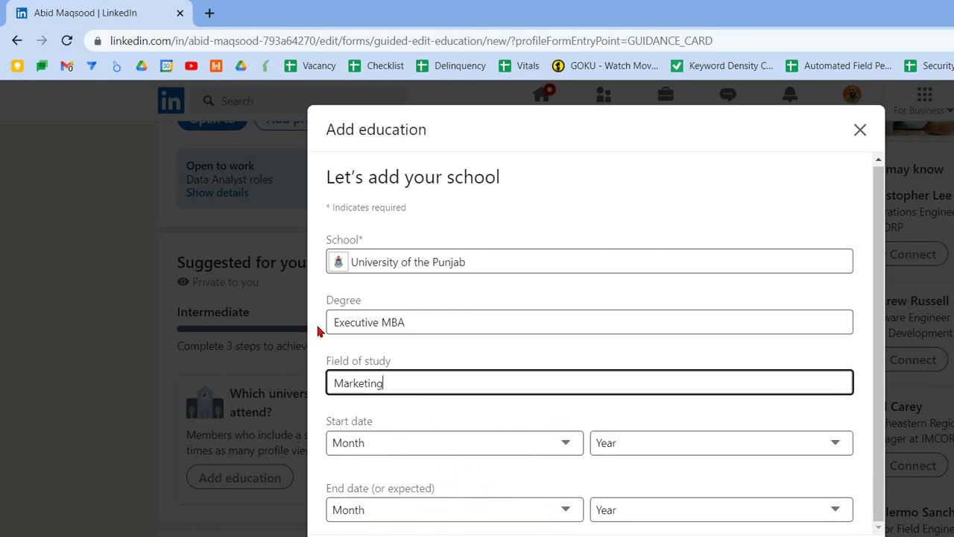
# Step: Set the education start date to March 2017
pyautogui.click(437, 443)
pyautogui.press('Up')
pyautogui.press('Up')
pyautogui.press('Return')
pyautogui.press('Tab')
pyautogui.press('space')
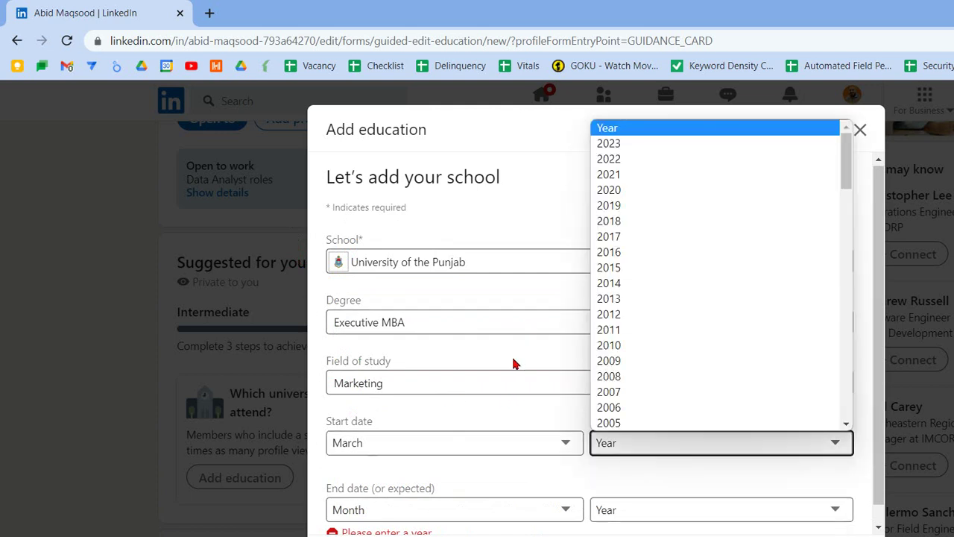
pyautogui.click(633, 236)
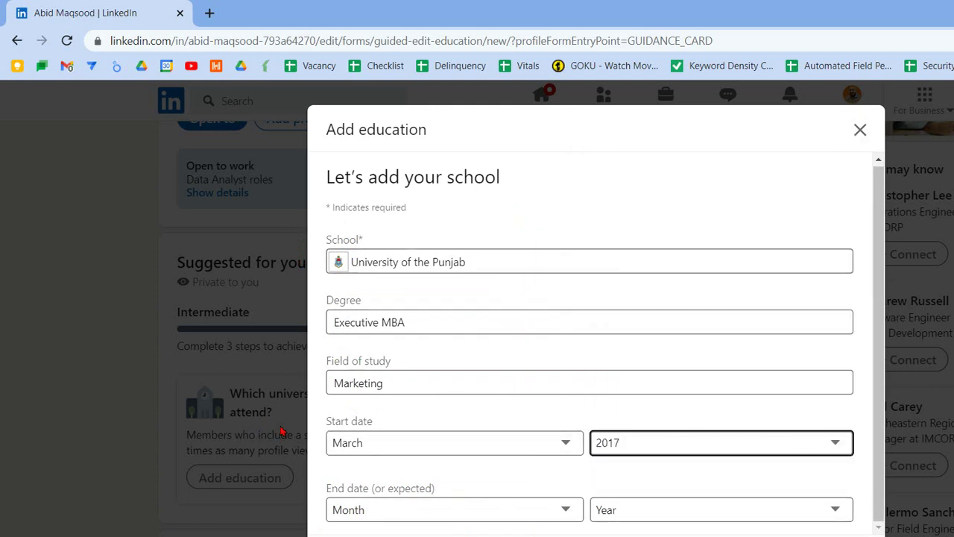
# Step: Set the education end date to May 2020 and save the education entry
pyautogui.press('Tab')
pyautogui.press('space')
pyautogui.press('Up')
pyautogui.press('Up')
pyautogui.press('Up')
pyautogui.press('Up')
pyautogui.press('Up')
pyautogui.press('Up')
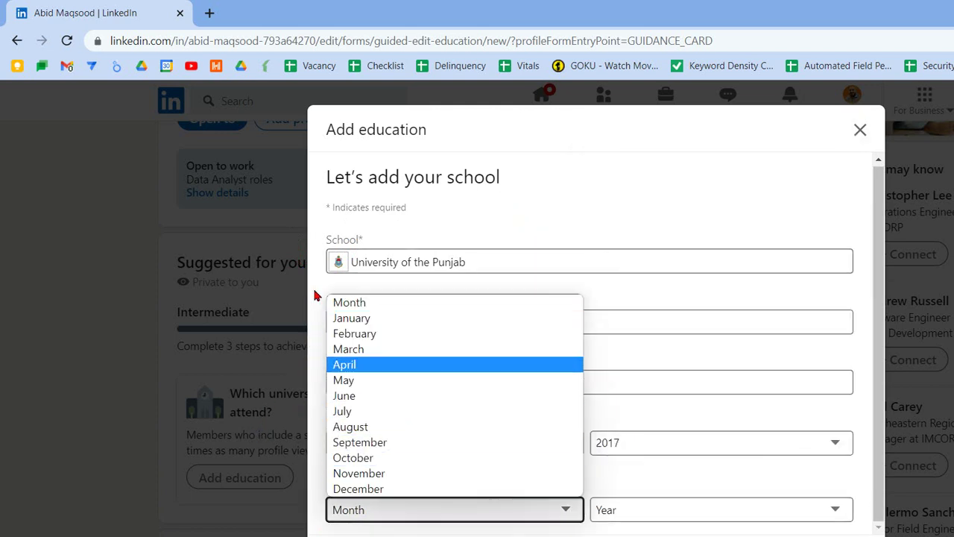
pyautogui.press('Down')
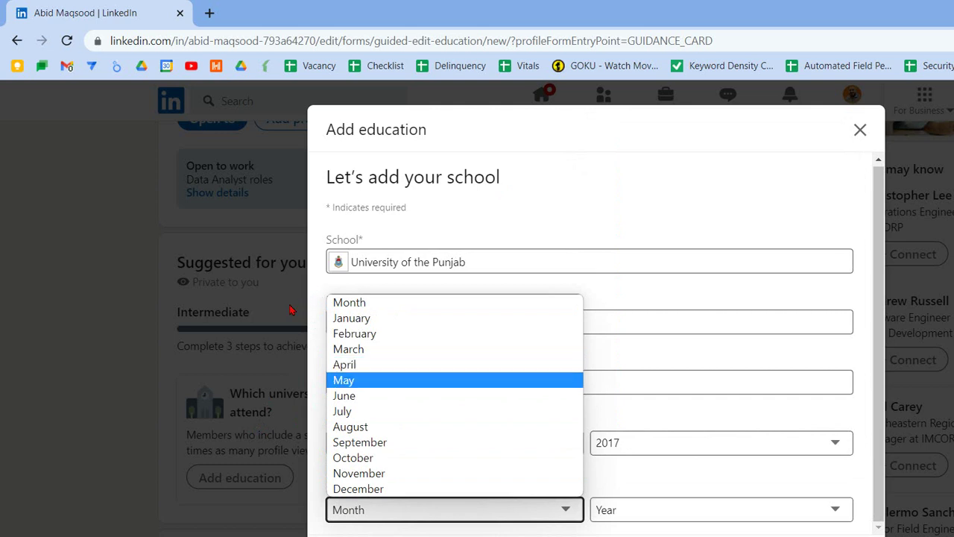
pyautogui.press('Return')
pyautogui.press('Tab')
pyautogui.press('space')
pyautogui.write('2016')
pyautogui.press('Up')
pyautogui.press('Up')
pyautogui.press('Up')
pyautogui.press('Up')
pyautogui.press('Up')
pyautogui.press('Up')
pyautogui.press('Up')
pyautogui.press('Up')
pyautogui.press('Up')
pyautogui.press('Down')
pyautogui.press('Down')
pyautogui.press('Down')
pyautogui.press('Down')
pyautogui.press('Down')
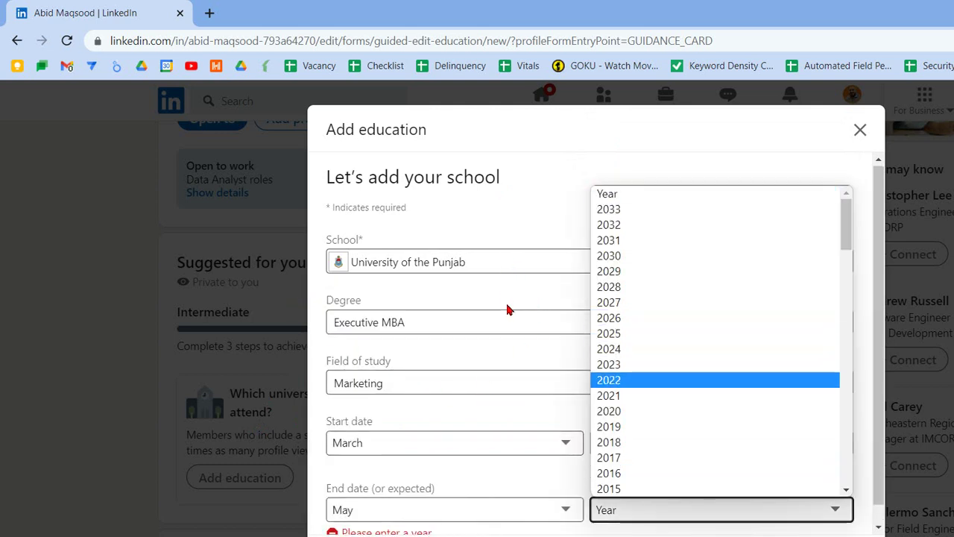
pyautogui.press('Return')
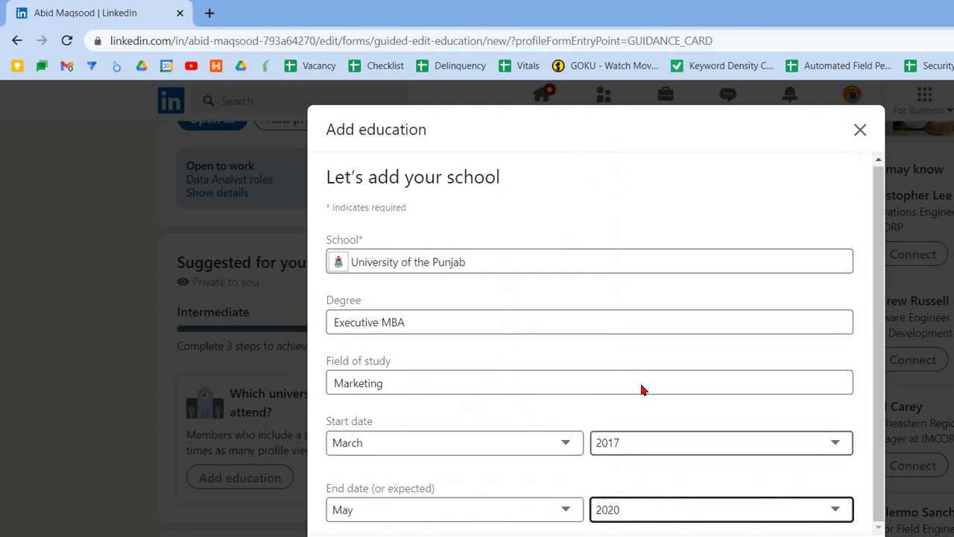
pyautogui.click(679, 454)
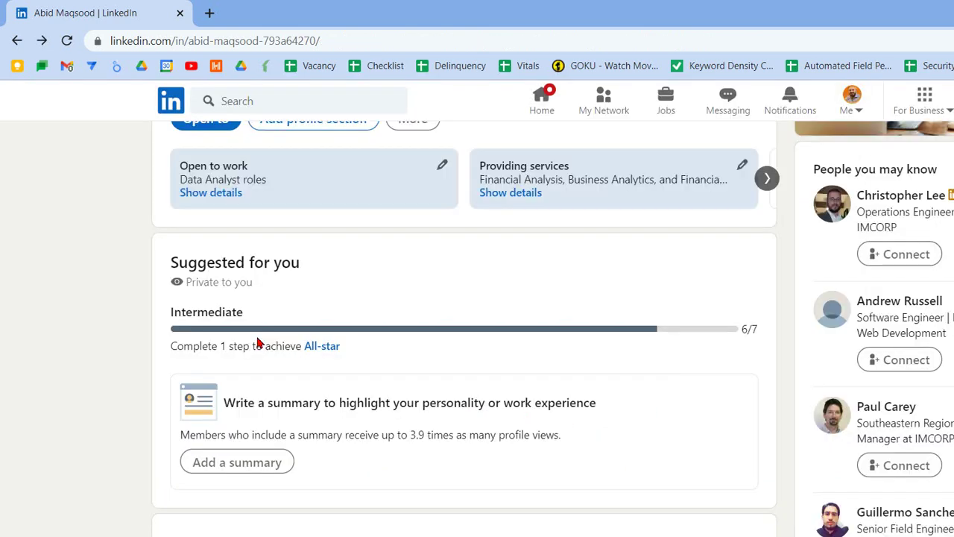
# Step: Open the suggested summary form, switch to ChatGPT and submit the prompt "Write linkedin profile summary for data analyst"
pyautogui.scroll(1, 249, 255)
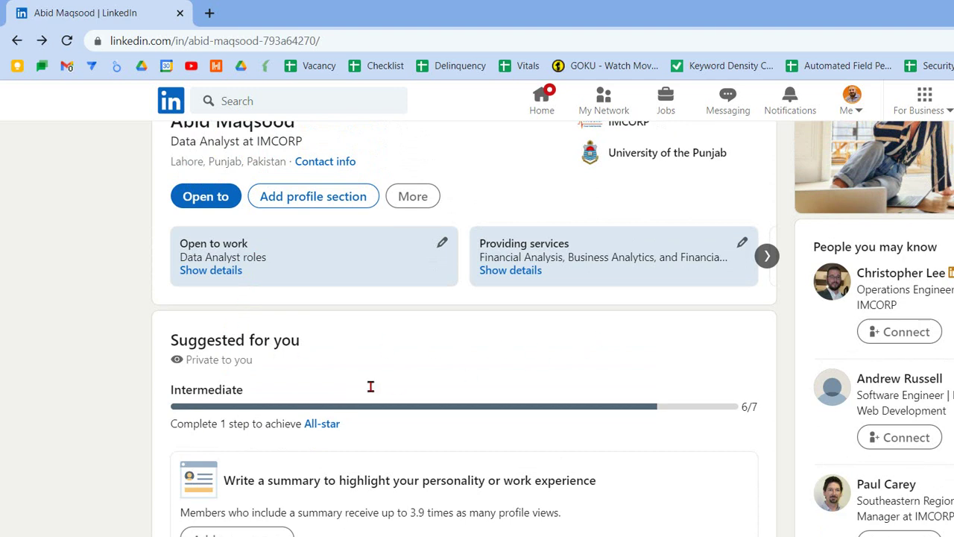
pyautogui.click(215, 532)
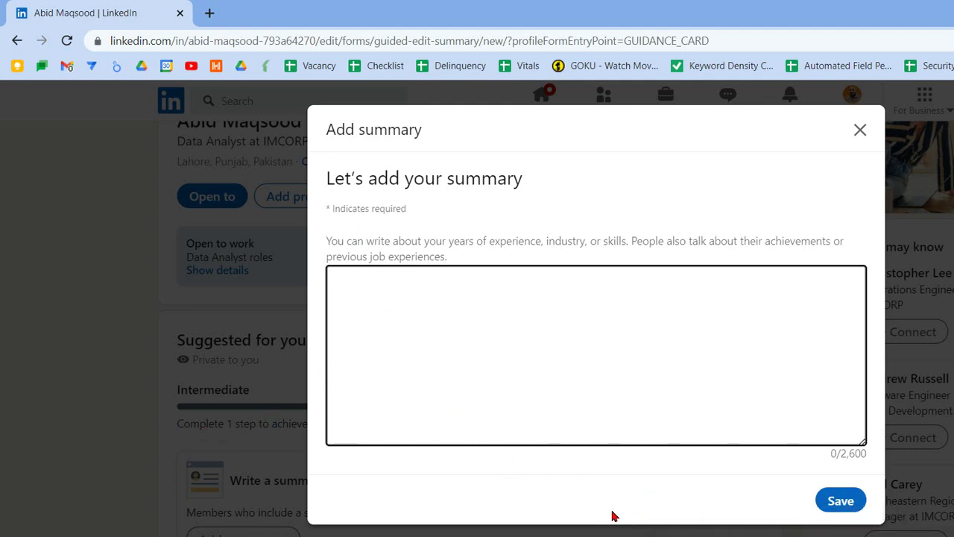
pyautogui.click(674, 521)
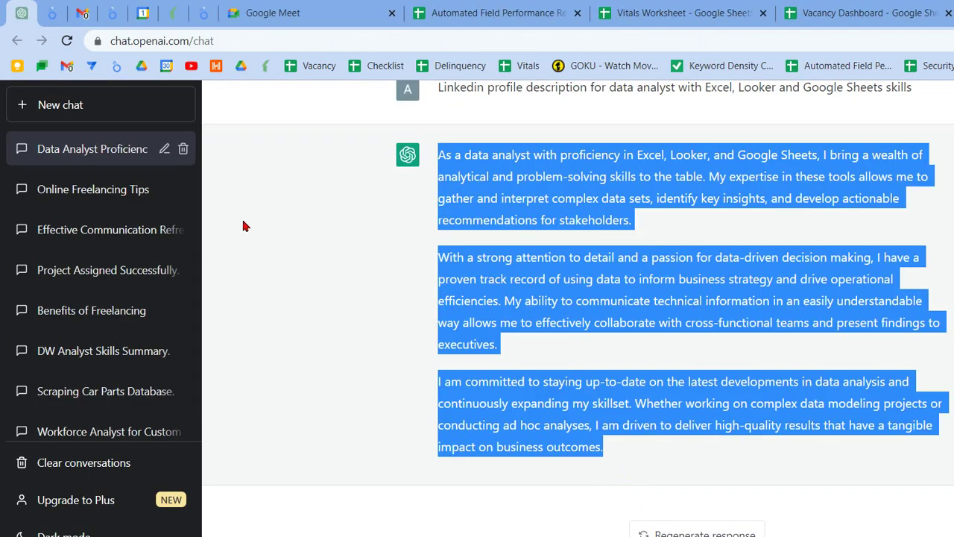
pyautogui.click(419, 461)
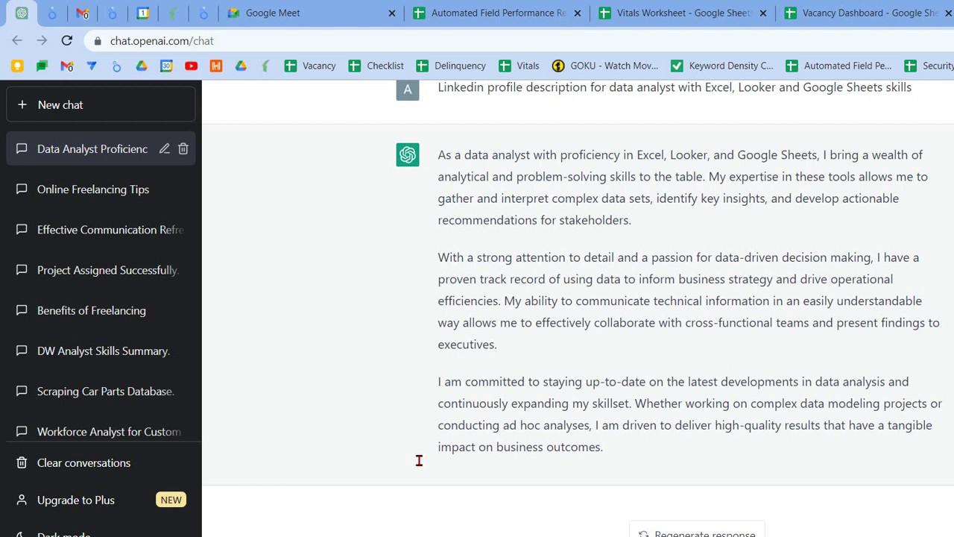
pyautogui.press('Return')
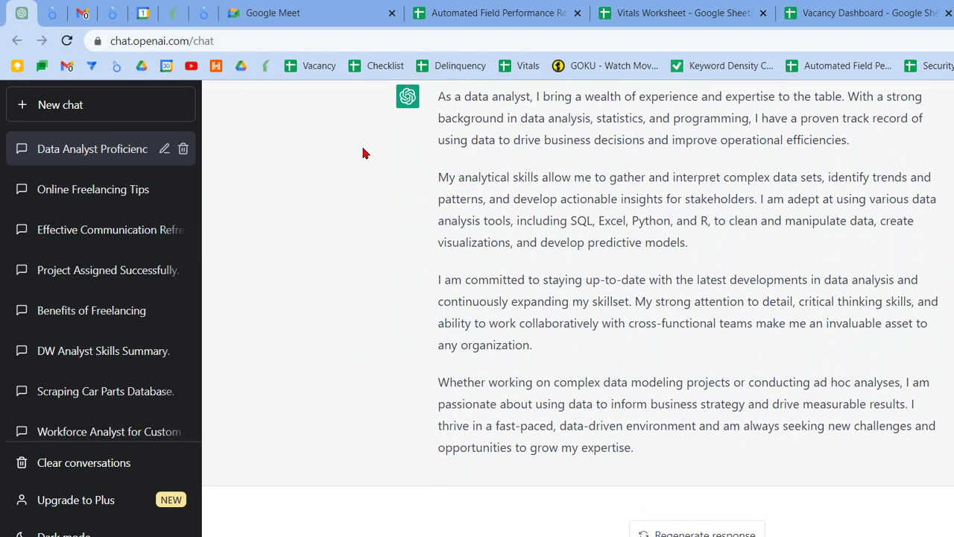
# Step: Copy all four paragraphs of ChatGPT's data analyst summary and paste them into the LinkedIn summary form
pyautogui.scroll(2, 369, 148)
pyautogui.scroll(1, 368, 148)
pyautogui.moveTo(354, 205); pyautogui.dragTo(365, 232)
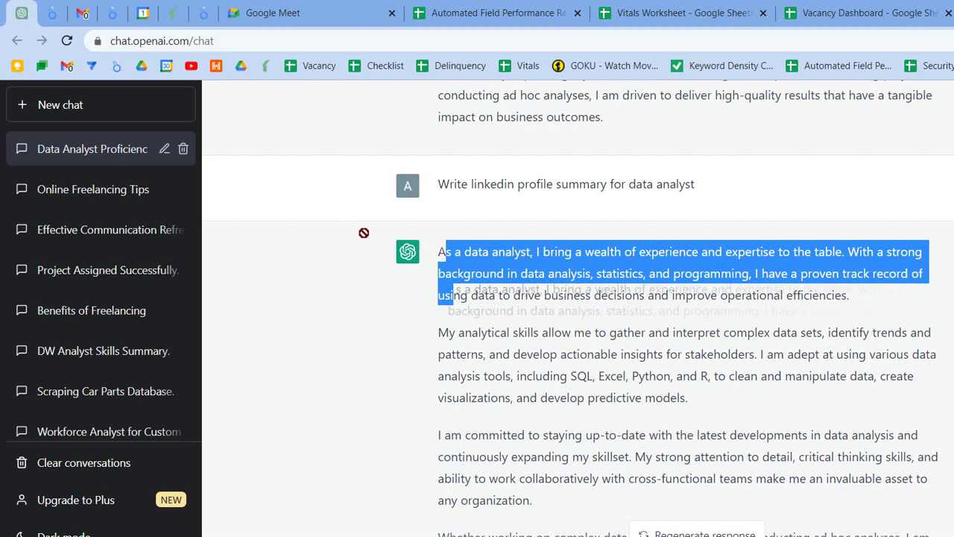
pyautogui.moveTo(356, 206); pyautogui.dragTo(526, 362)
pyautogui.scroll(-3, 398, 260)
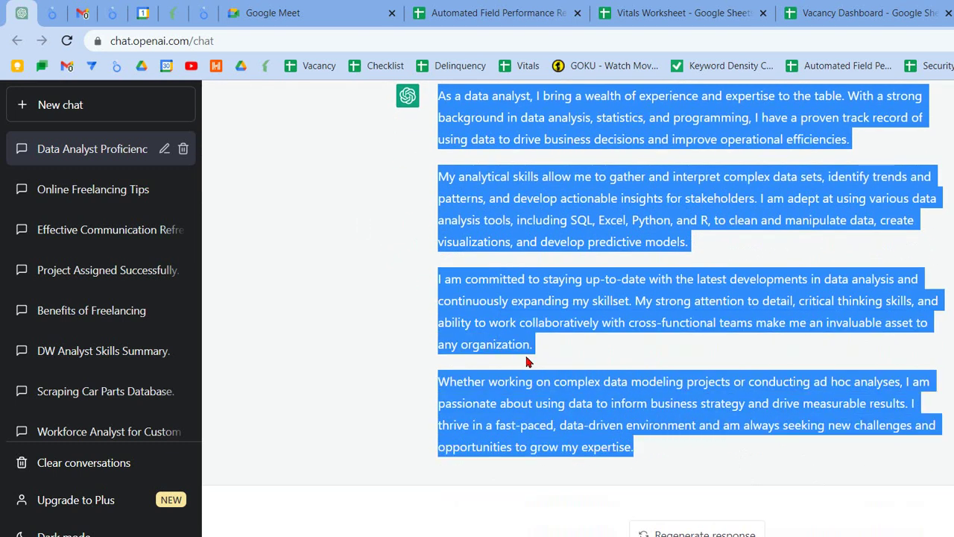
pyautogui.hotkey('ctrl', 'c')
pyautogui.hotkey('alt', 'Tab')
pyautogui.hotkey('ctrl', 'v')
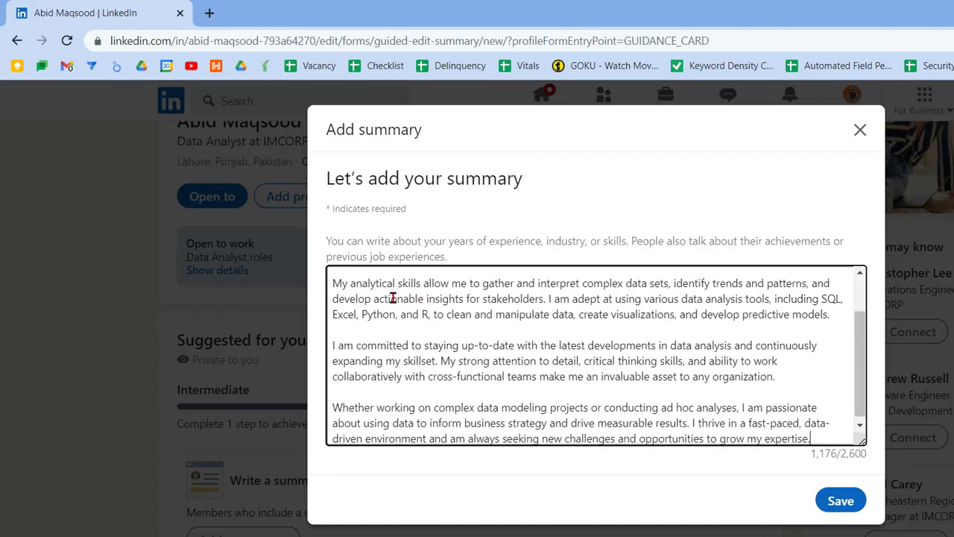
pyautogui.scroll(-1, 393, 296)
pyautogui.scroll(2, 393, 296)
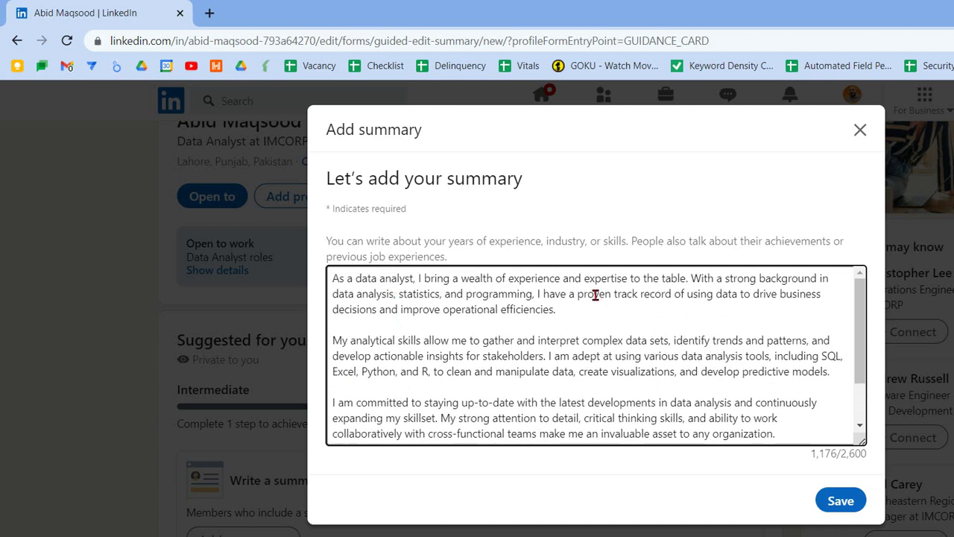
# Step: In the summary's tool list, replace Python with Google Sheets and R with Looker Studio, and save the summary
pyautogui.click(667, 284)
pyautogui.write('Google Sh')
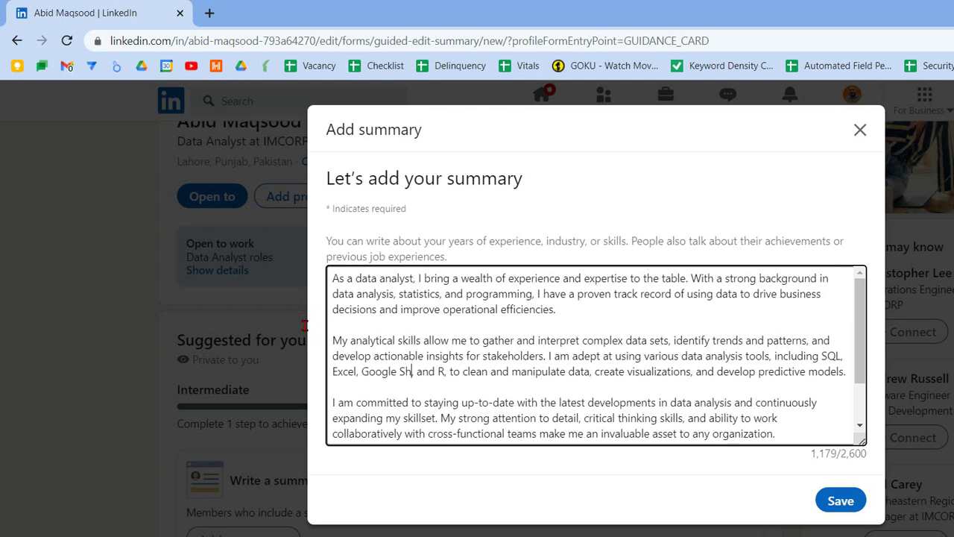
pyautogui.write('eets,')
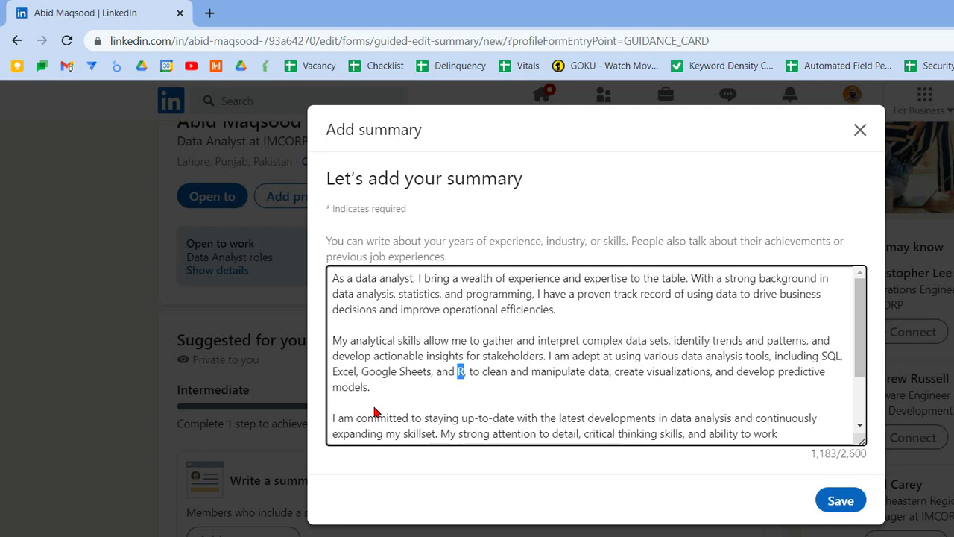
pyautogui.write('Looker S')
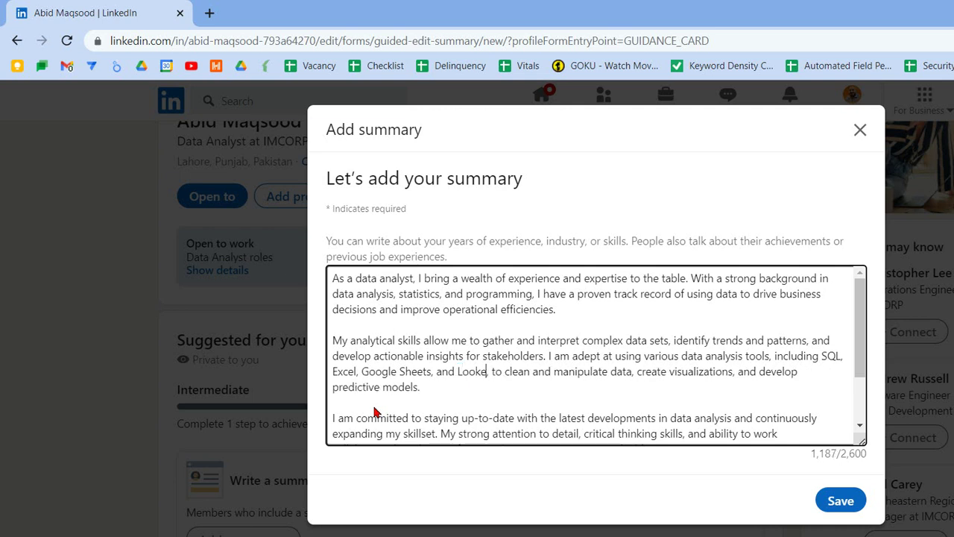
pyautogui.write('tudio')
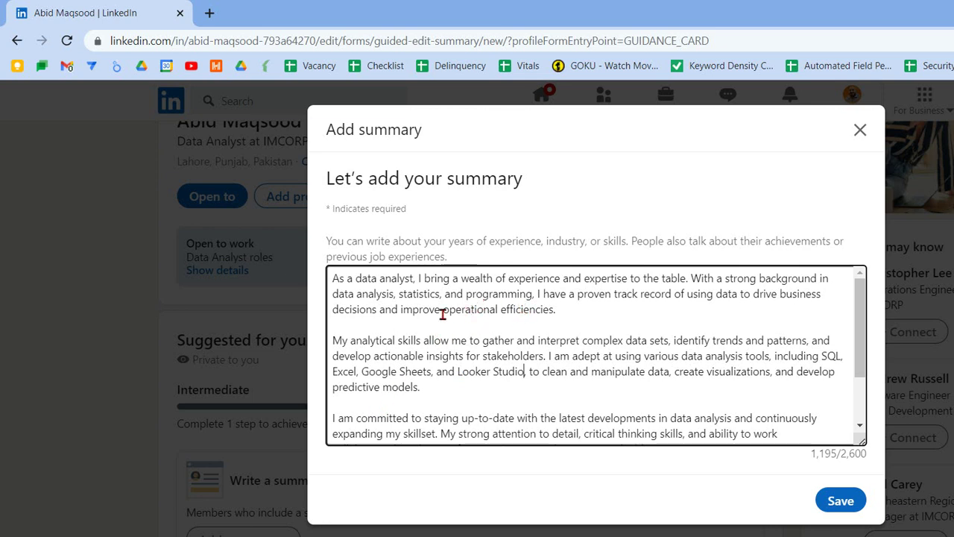
pyautogui.scroll(-1, 443, 314)
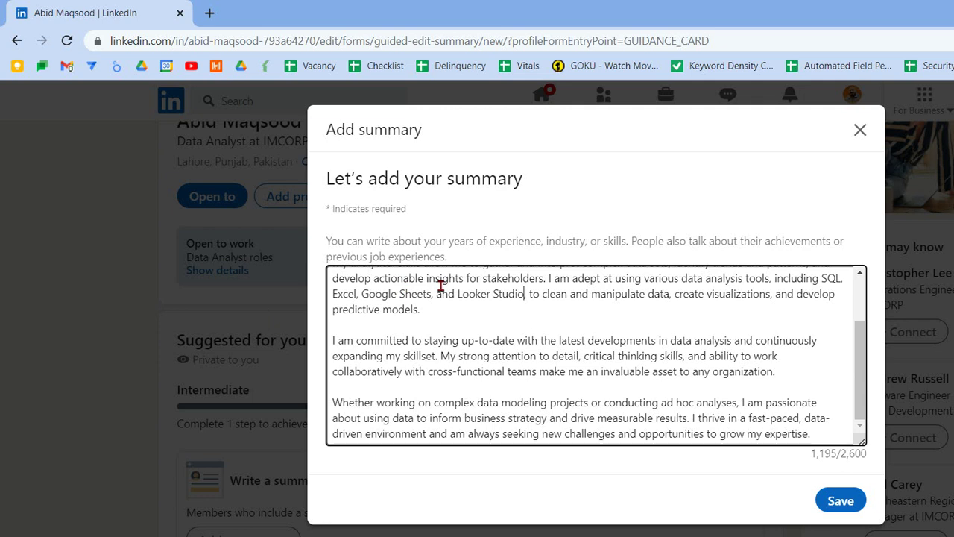
pyautogui.click(841, 501)
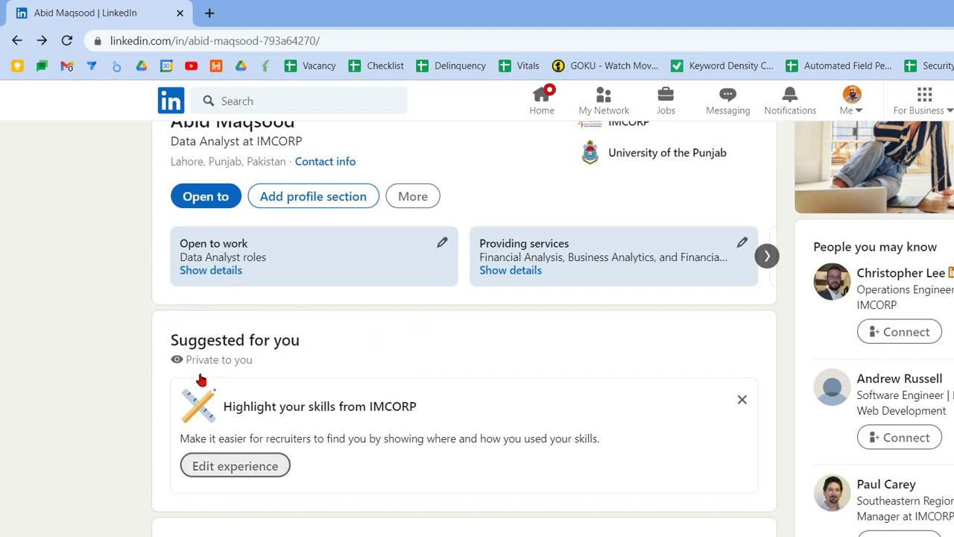
# Step: Review the profile from its header to the About section and go to the My Network page
pyautogui.scroll(3, 367, 316)
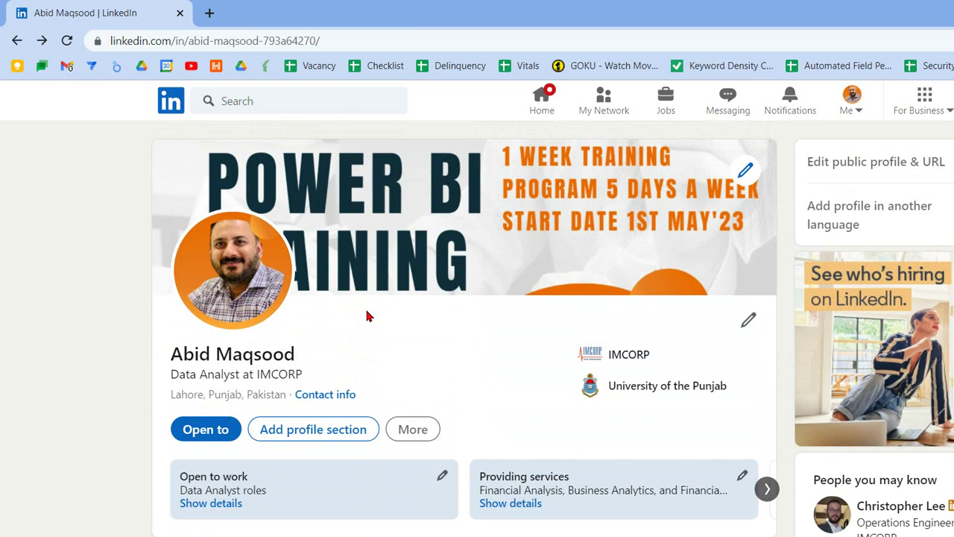
pyautogui.scroll(-2, 367, 317)
pyautogui.scroll(2, 367, 316)
pyautogui.scroll(-12, 231, 320)
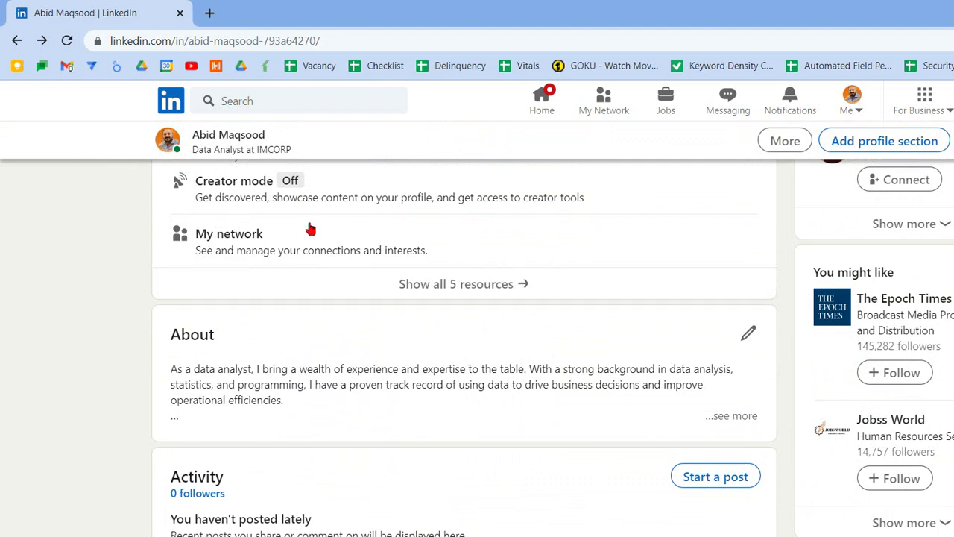
pyautogui.click(603, 101)
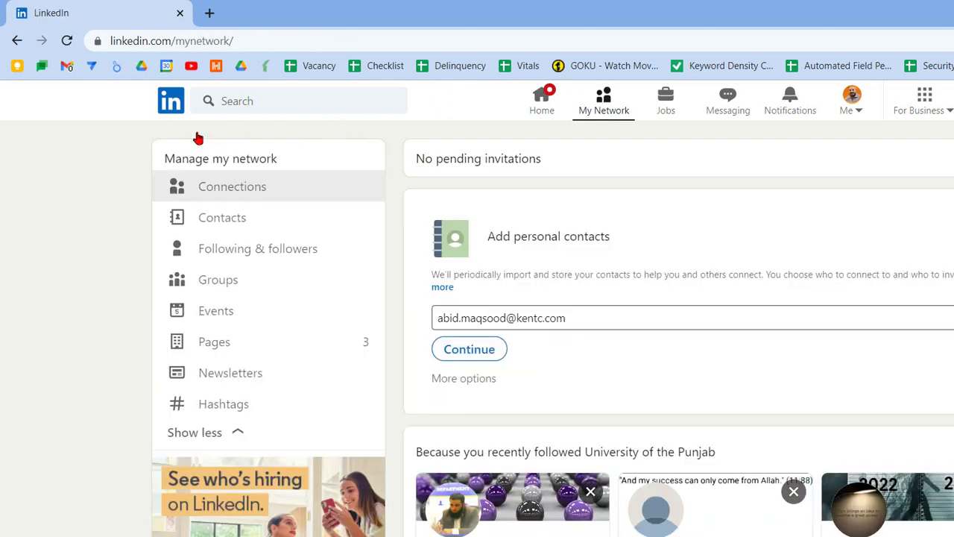
pyautogui.click(225, 100)
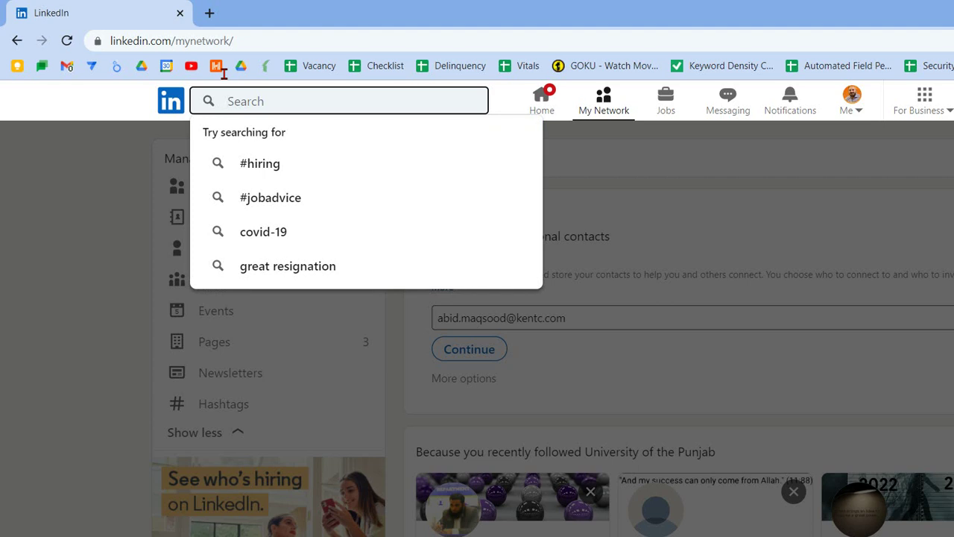
pyautogui.write('unit')
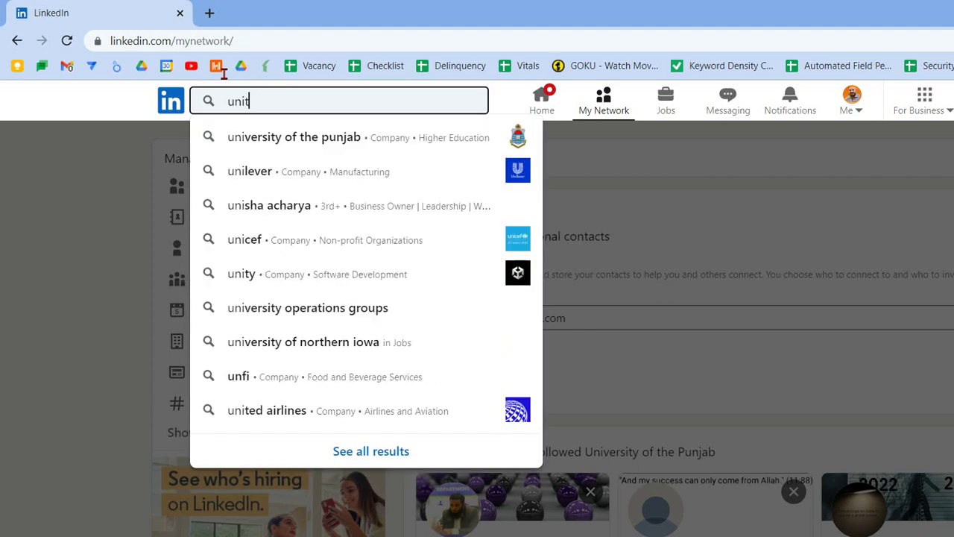
pyautogui.click(541, 101)
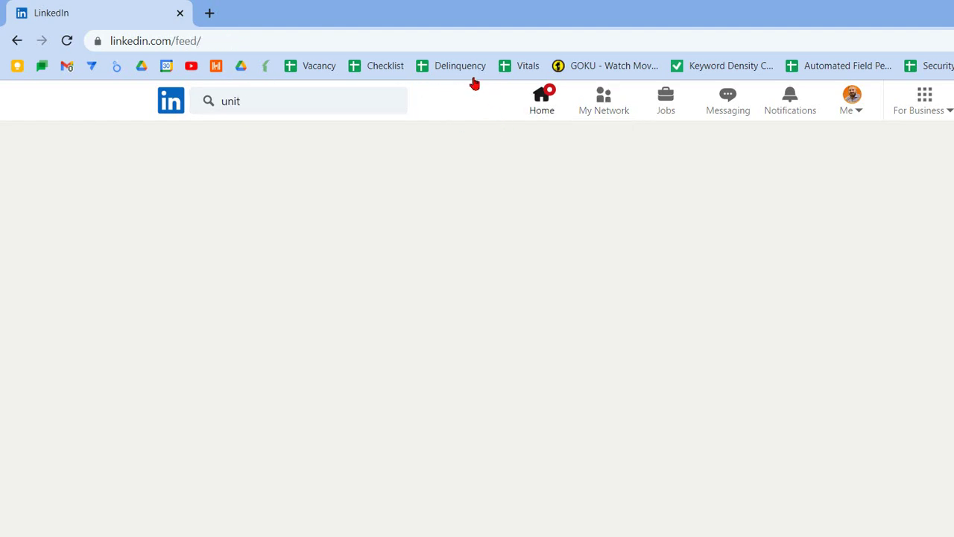
pyautogui.click(603, 101)
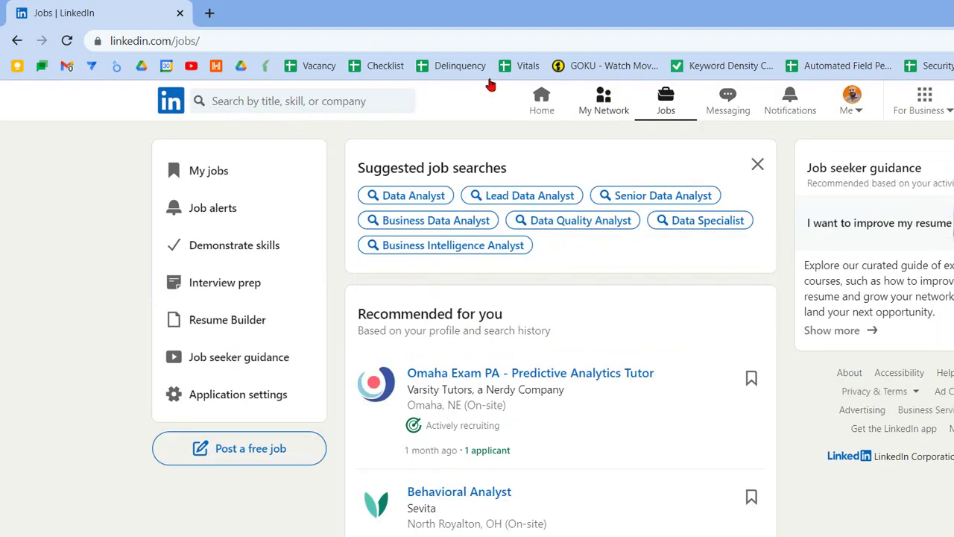
pyautogui.hotkey('alt', 'Left')
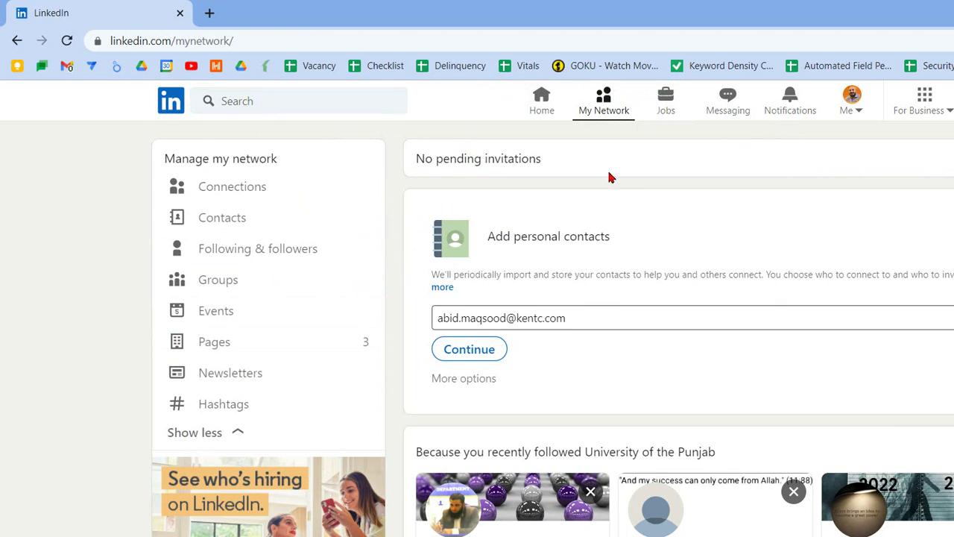
# Step: Search LinkedIn for "united states" and limit the results to people
pyautogui.click(581, 176)
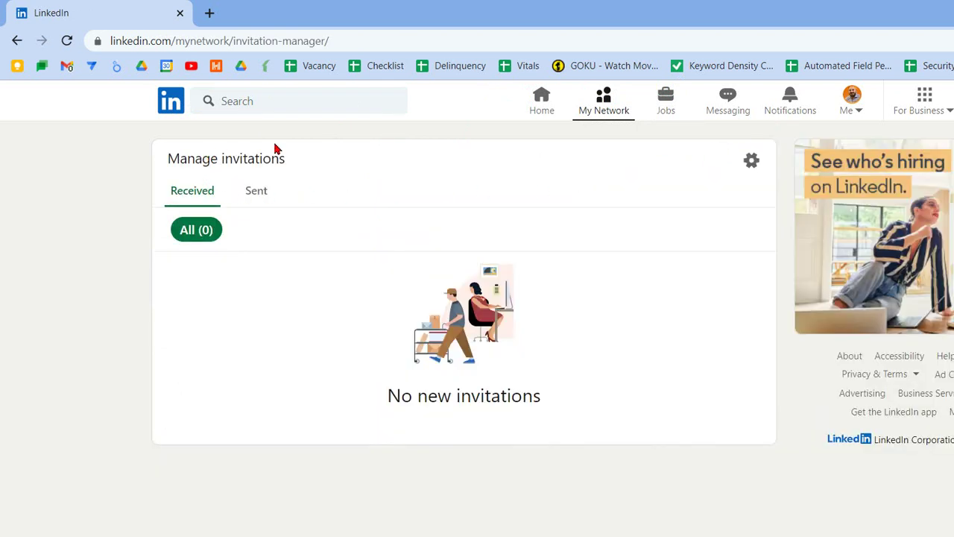
pyautogui.click(279, 90)
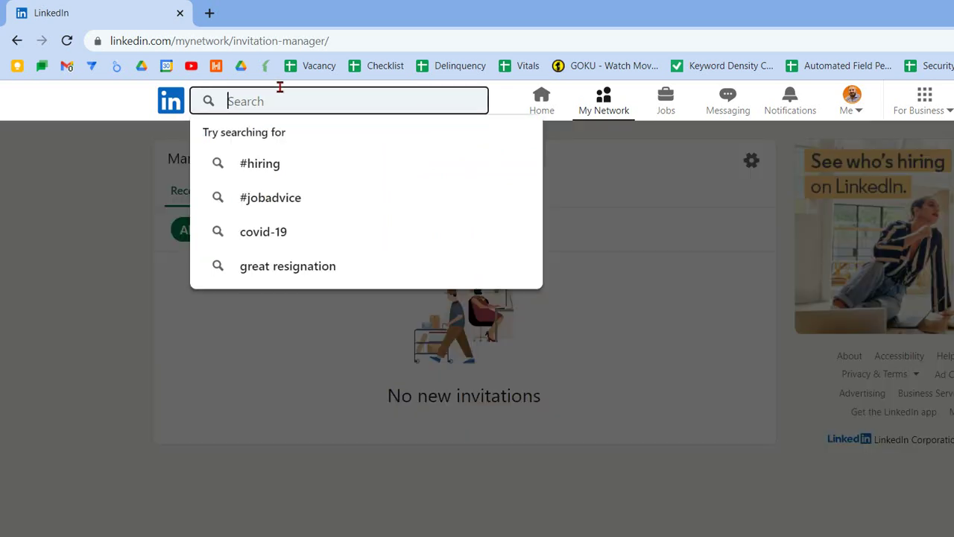
pyautogui.write('unite')
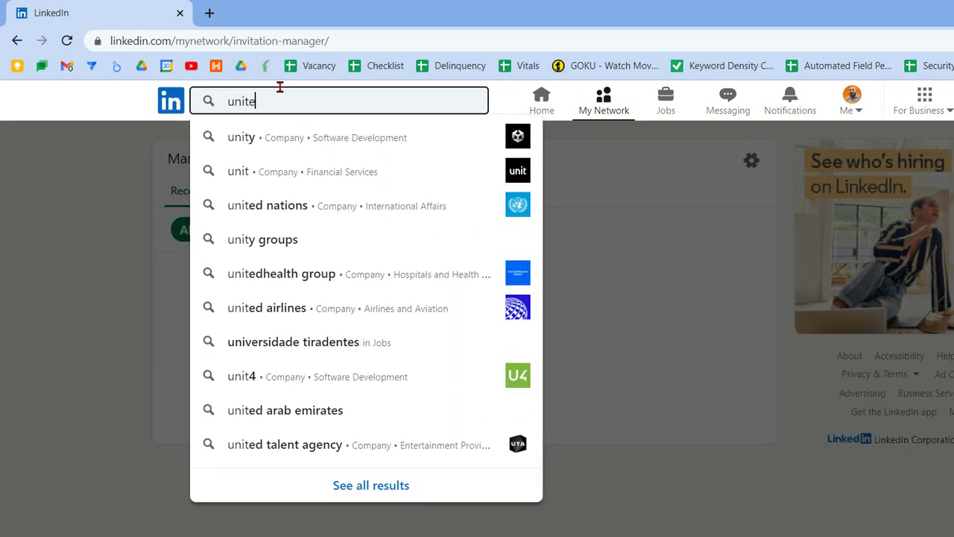
pyautogui.write('d states')
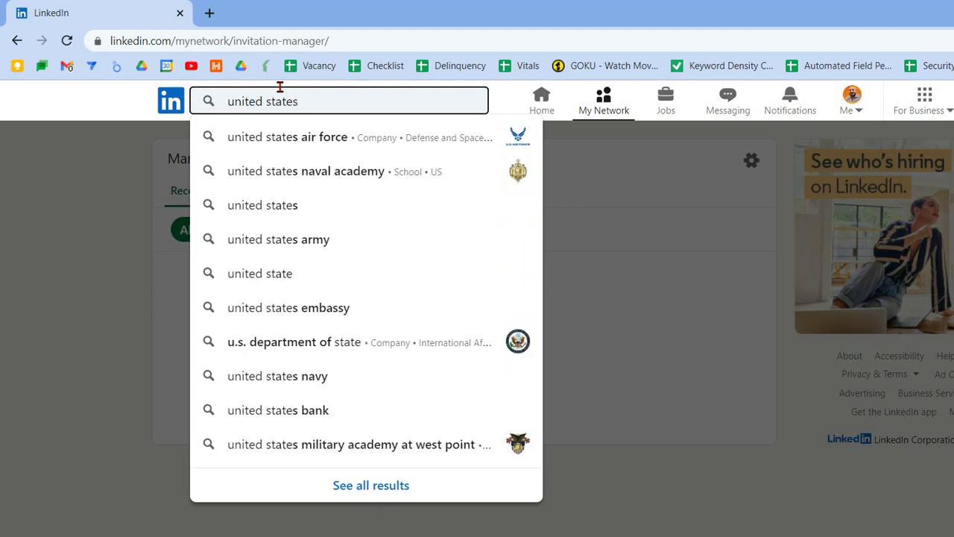
pyautogui.press('Return')
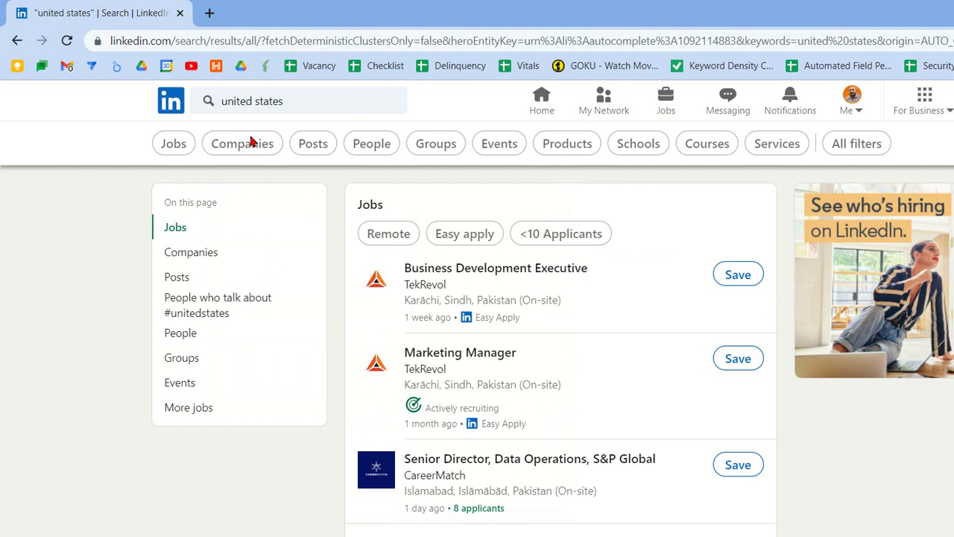
pyautogui.click(371, 143)
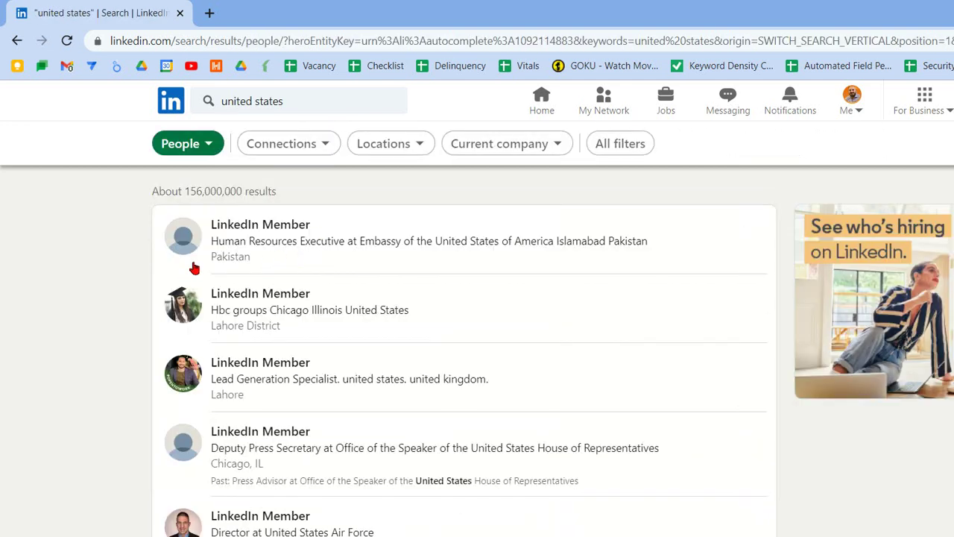
# Step: Send a connection invitation without a note to the United States Navy retiree in Phoenix, AZ
pyautogui.scroll(-1, 198, 272)
pyautogui.scroll(-1, 195, 273)
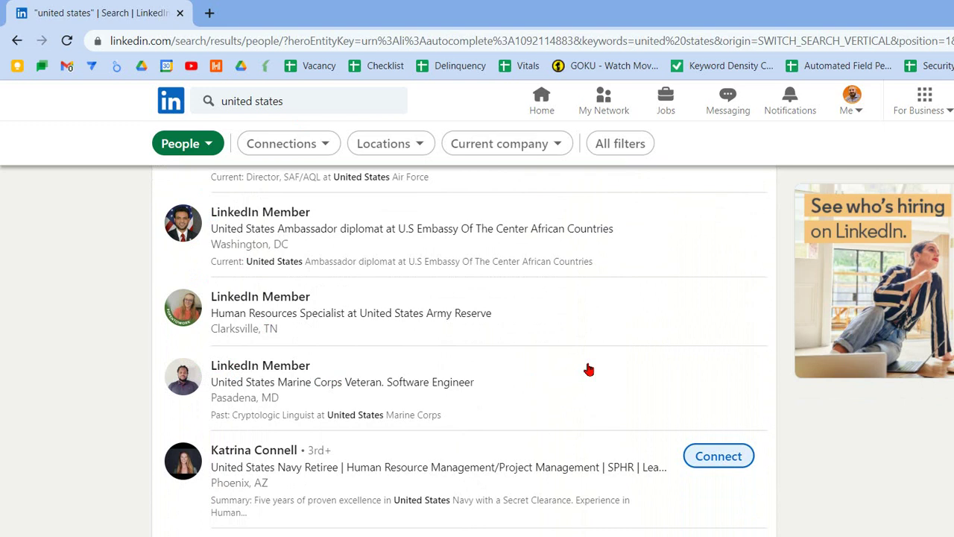
pyautogui.click(719, 456)
pyautogui.click(765, 236)
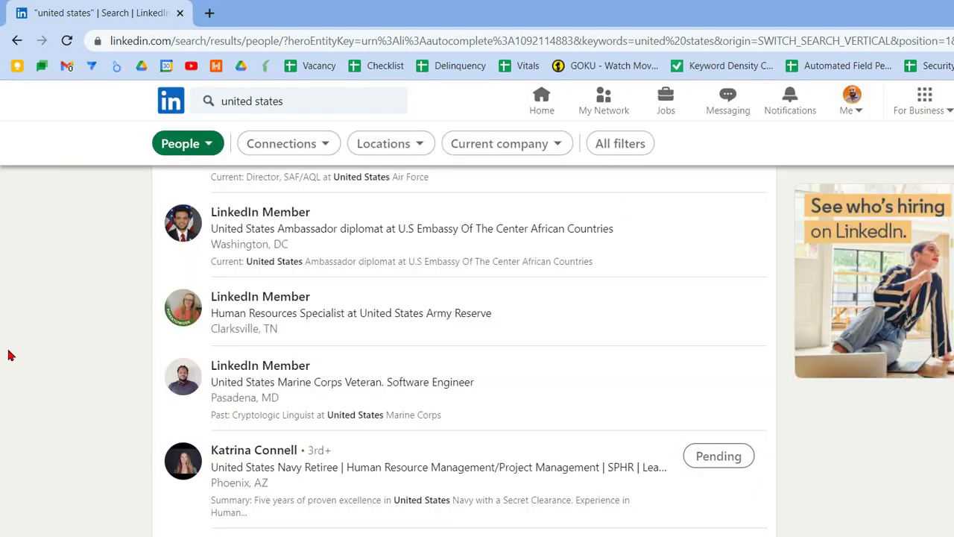
# Step: Open people results page 2 and invite the United States Army Reserve major in Leavenworth, KS to connect
pyautogui.scroll(-3, 302, 347)
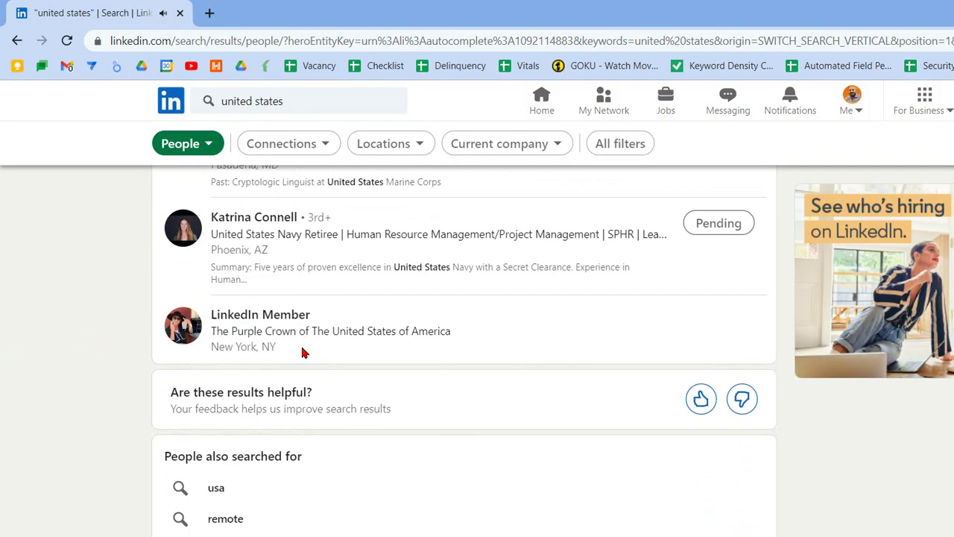
pyautogui.scroll(-4, 302, 353)
pyautogui.click(375, 370)
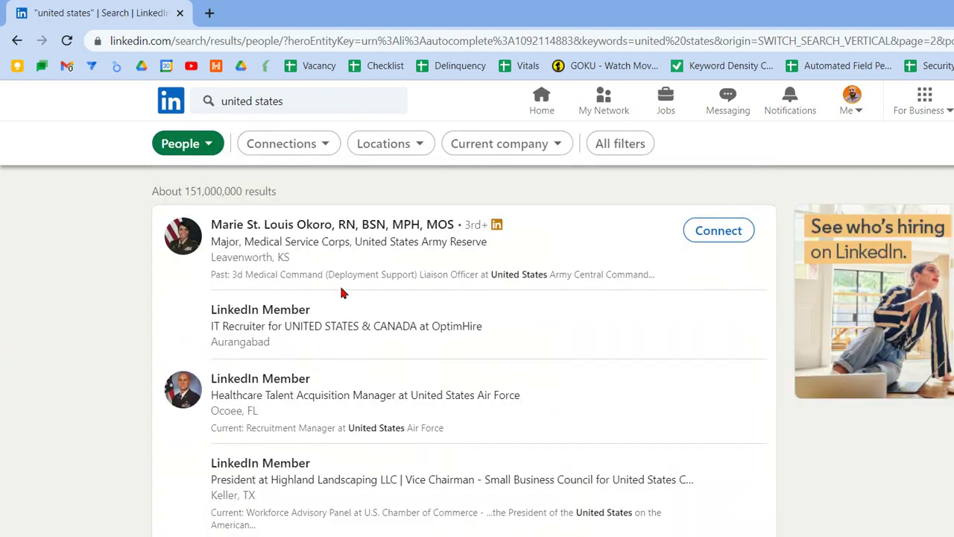
pyautogui.click(720, 230)
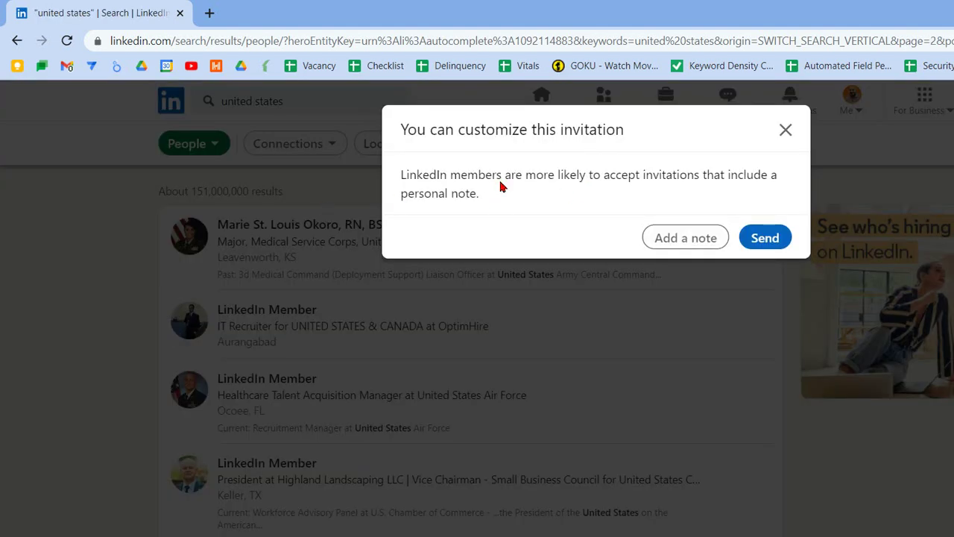
pyautogui.press('Escape')
# Step: Look through people results pages 2 to 4 for more members who can be invited to connect
pyautogui.scroll(-5, 411, 269)
pyautogui.scroll(-3, 366, 277)
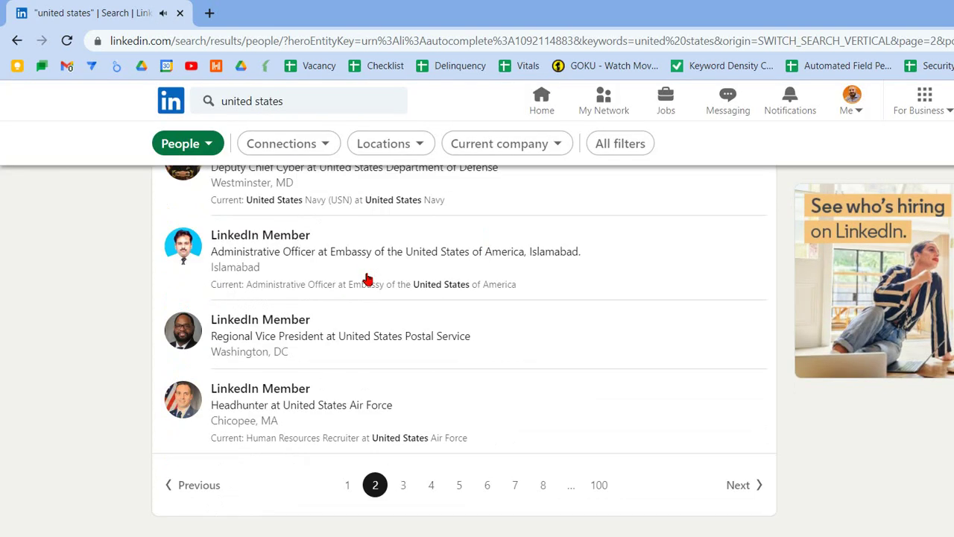
pyautogui.click(403, 426)
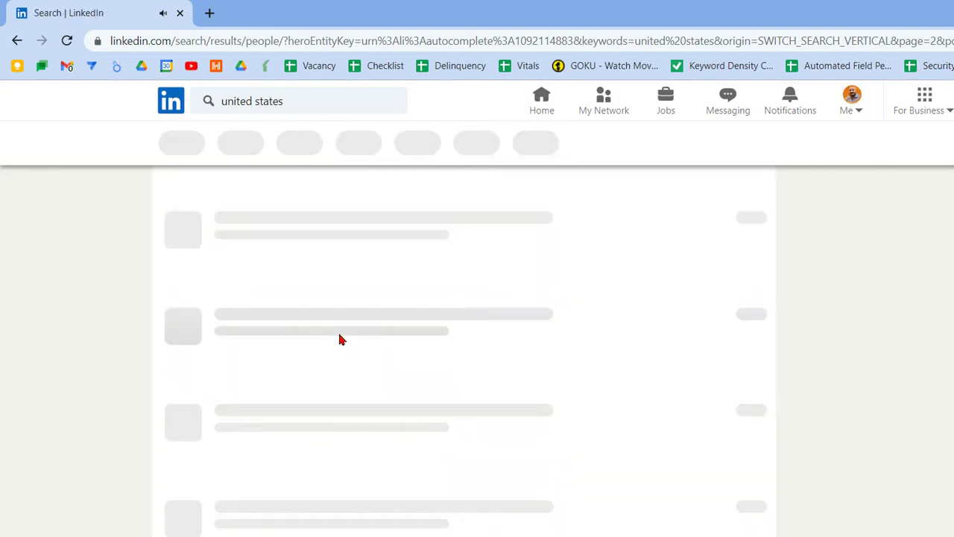
pyautogui.scroll(-4, 361, 332)
pyautogui.scroll(-4, 400, 303)
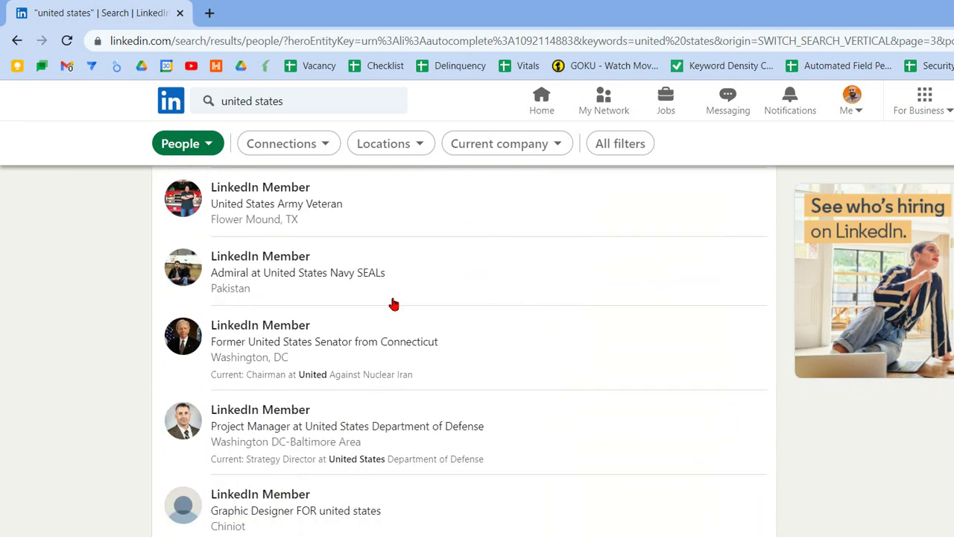
pyautogui.click(431, 389)
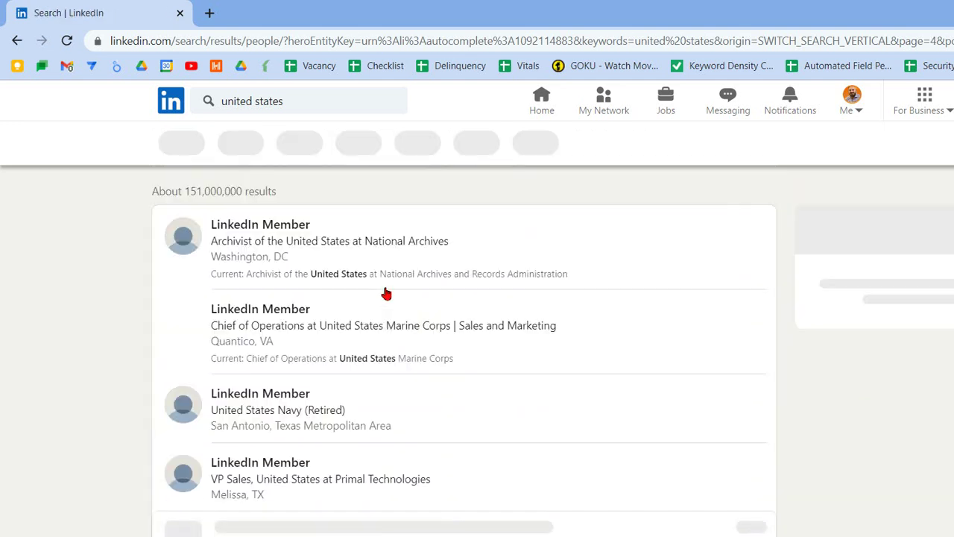
pyautogui.scroll(-7, 581, 252)
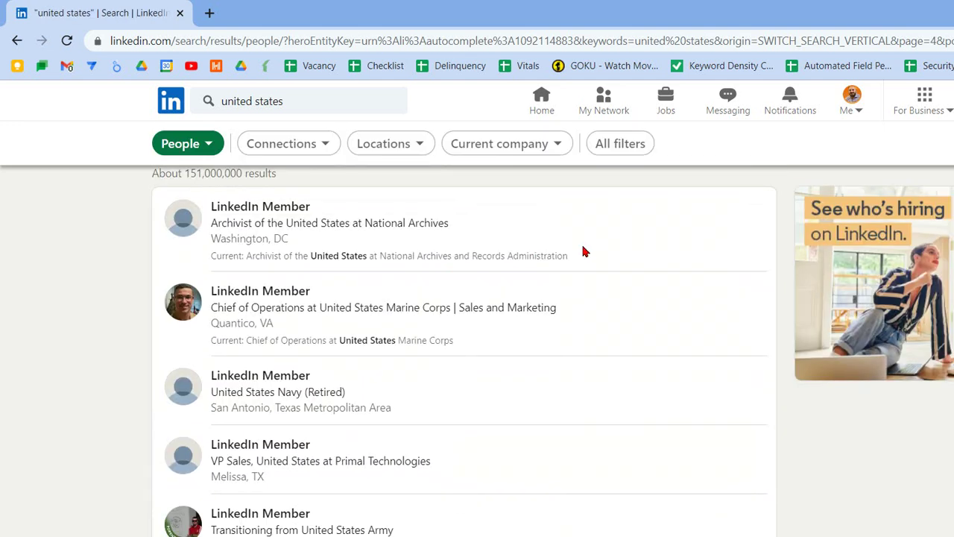
# Step: On people results page 5, send a connection invitation without a note to the Army medical recruiting supervisor in Memphis
pyautogui.click(459, 444)
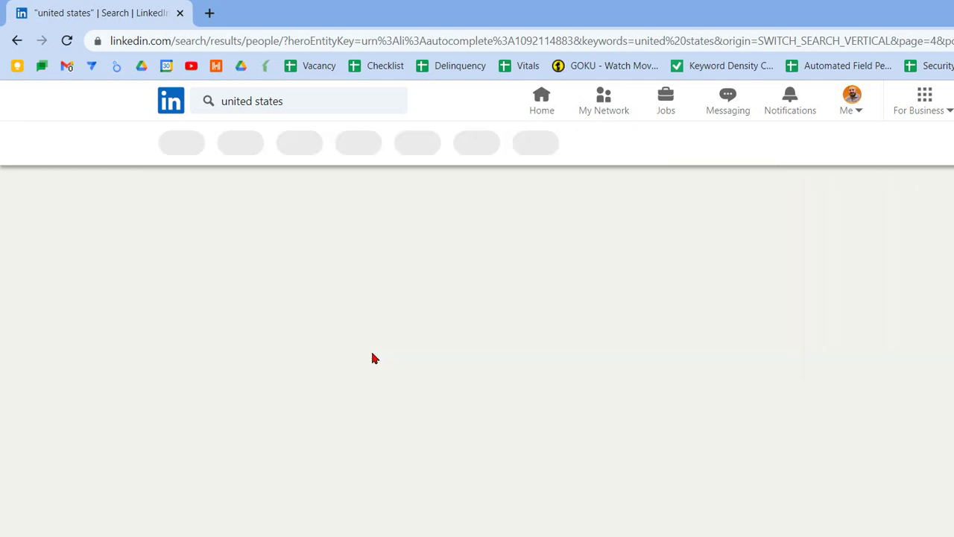
pyautogui.scroll(-1, 517, 269)
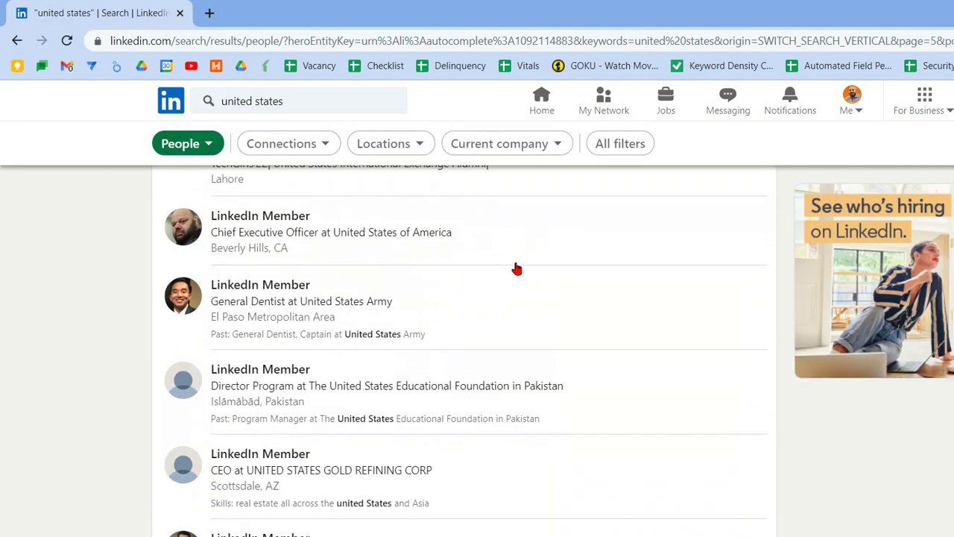
pyautogui.scroll(-5, 517, 268)
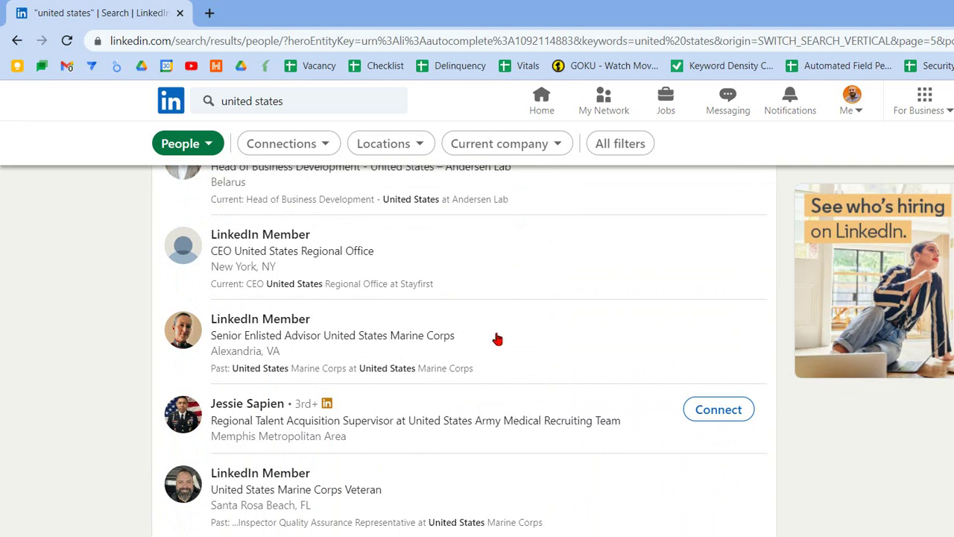
pyautogui.click(719, 410)
pyautogui.press('Return')
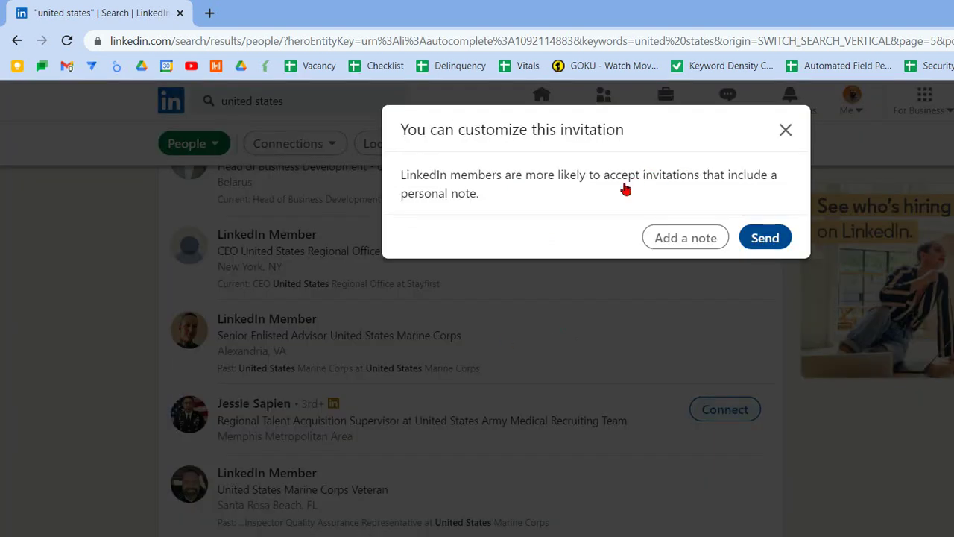
pyautogui.scroll(5, 351, 193)
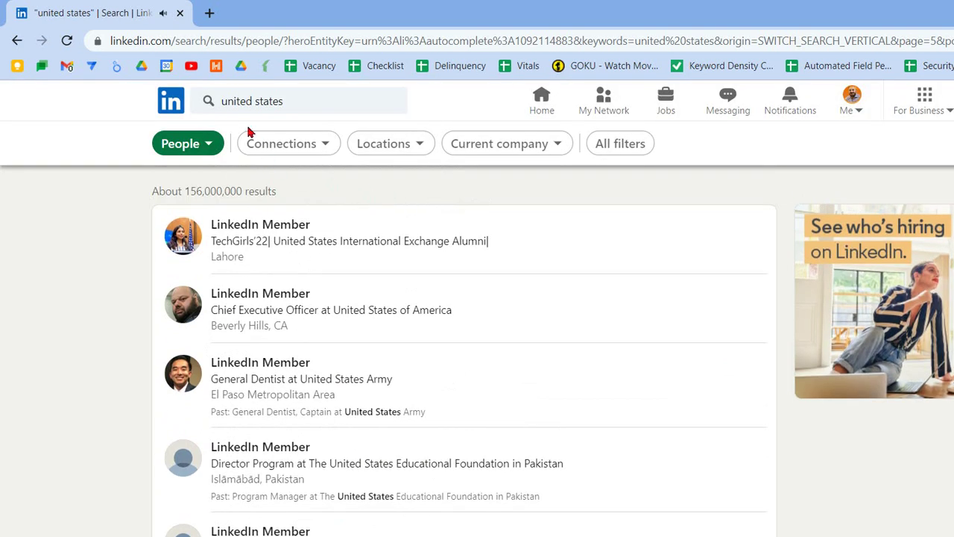
# Step: Return to the home feed and, in the profile update prompt, confirm Data Analyst at IMCORP as the most recent work experience
pyautogui.click(136, 82)
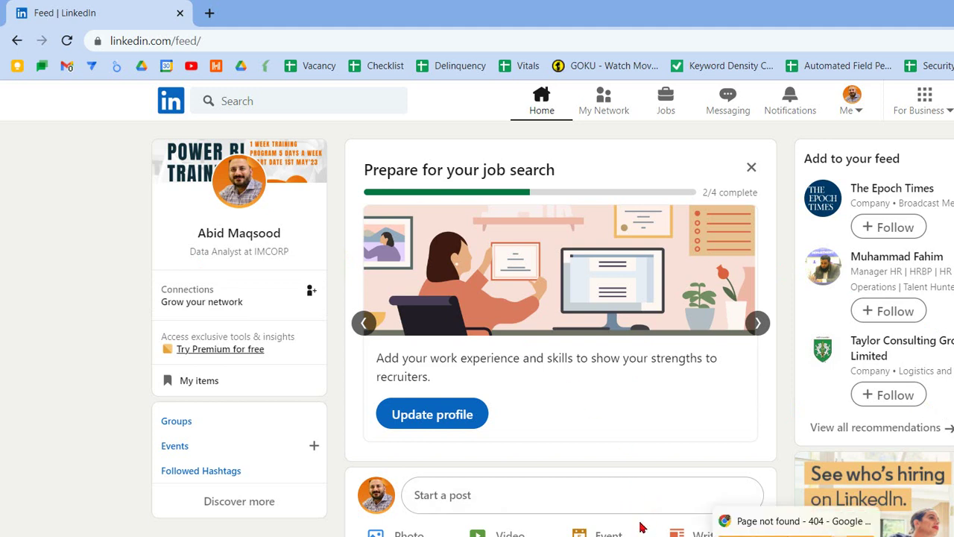
pyautogui.click(921, 36)
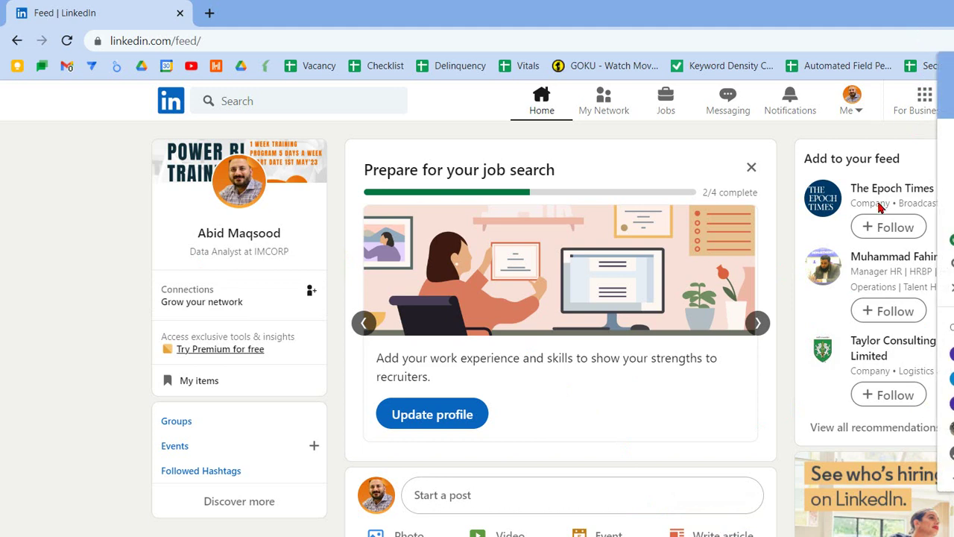
pyautogui.click(9, 224)
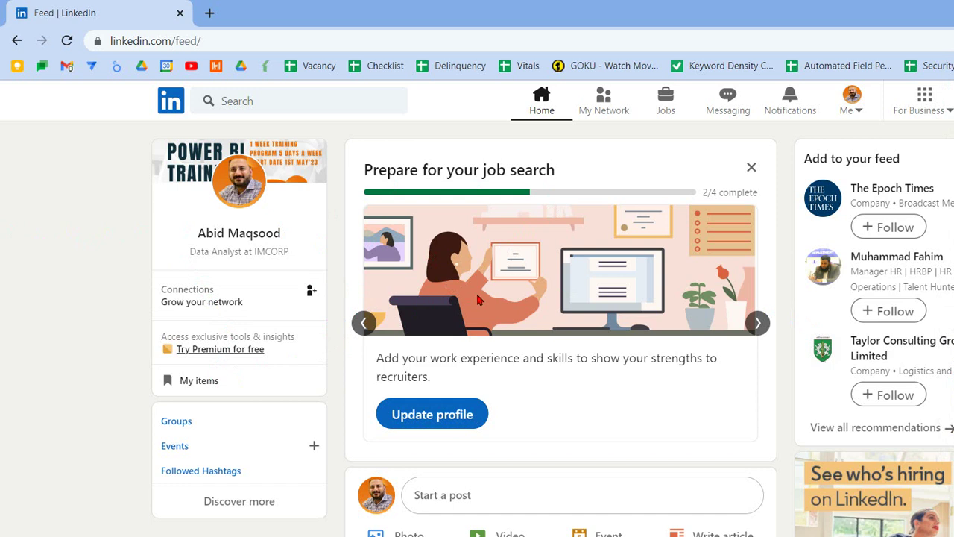
pyautogui.click(432, 414)
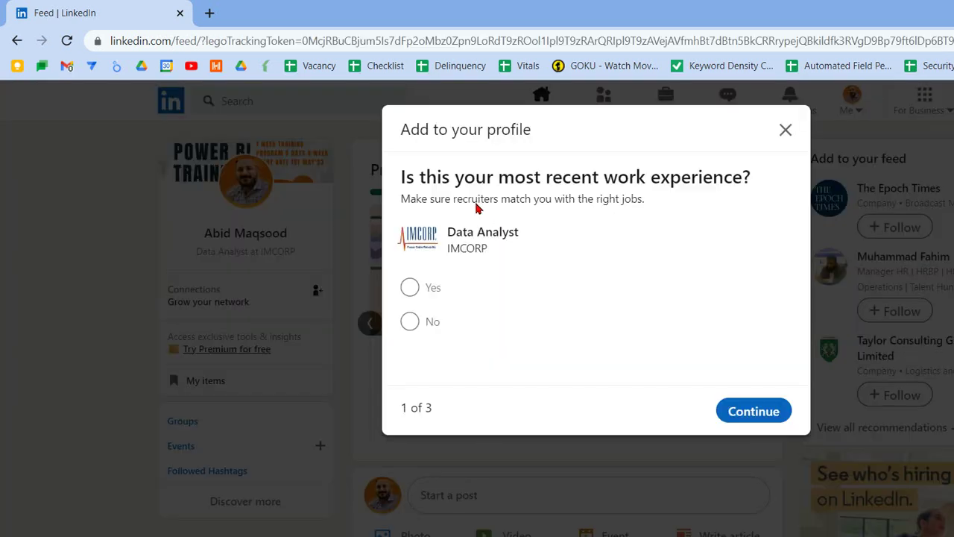
pyautogui.click(410, 287)
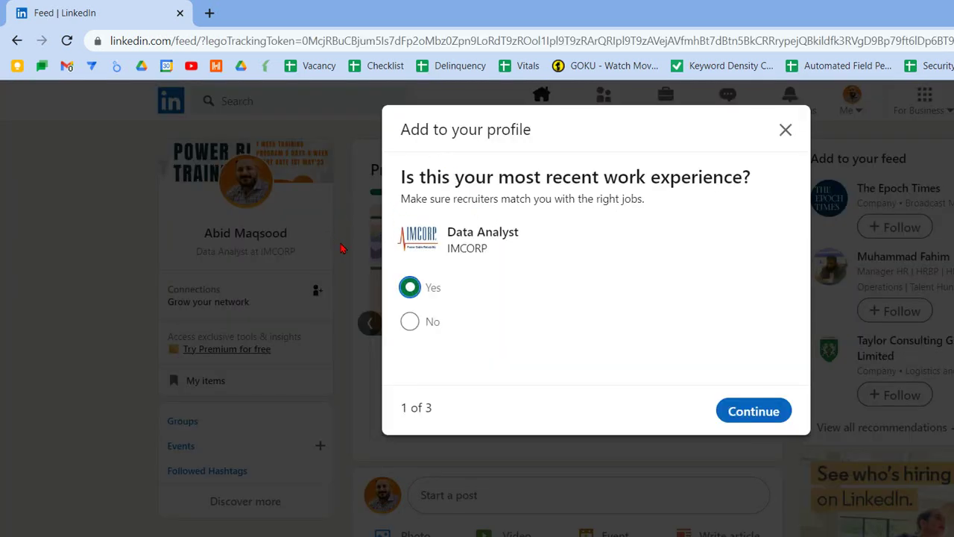
pyautogui.click(753, 411)
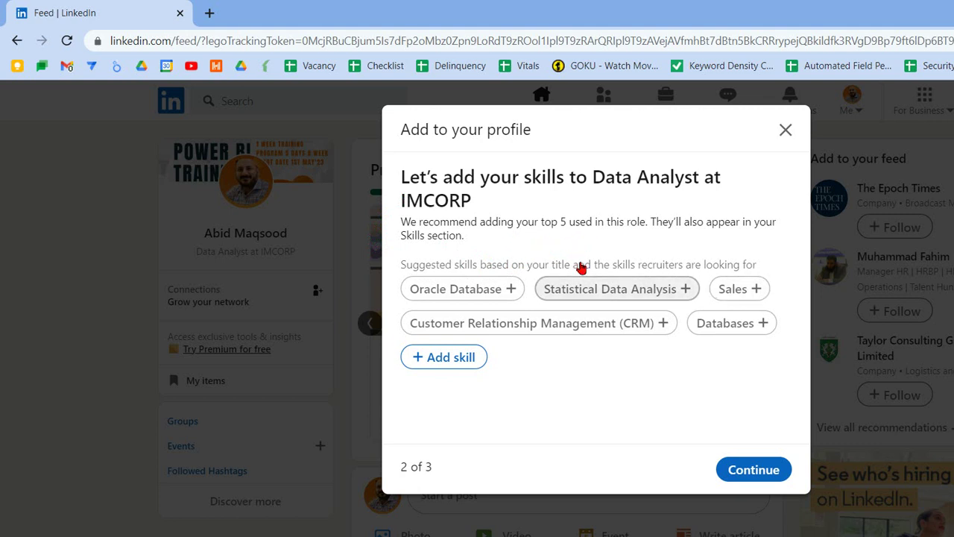
# Step: Add the skills Statistical Data Analysis, Databases and Microsoft Power BI to the Data Analyst role and continue
pyautogui.click(618, 288)
pyautogui.click(731, 323)
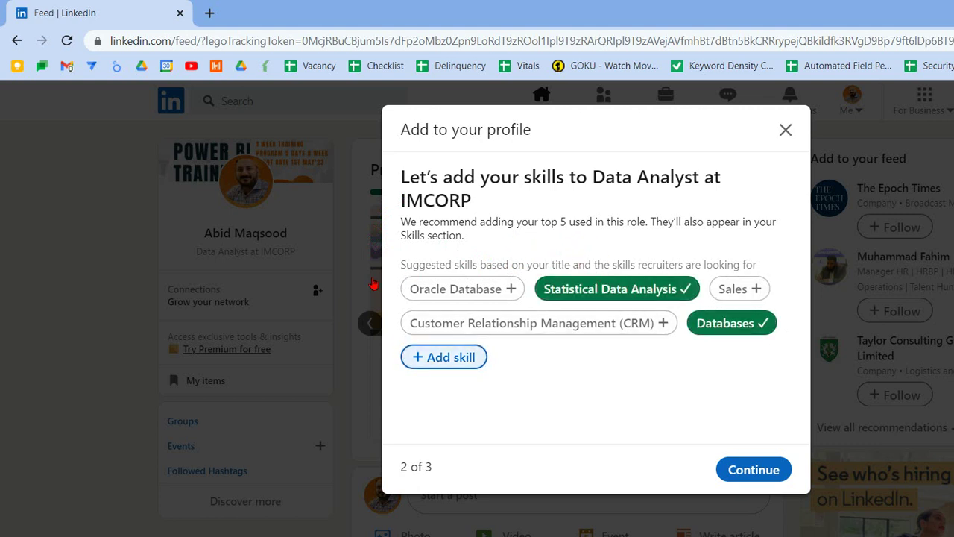
pyautogui.click(443, 357)
pyautogui.write('po')
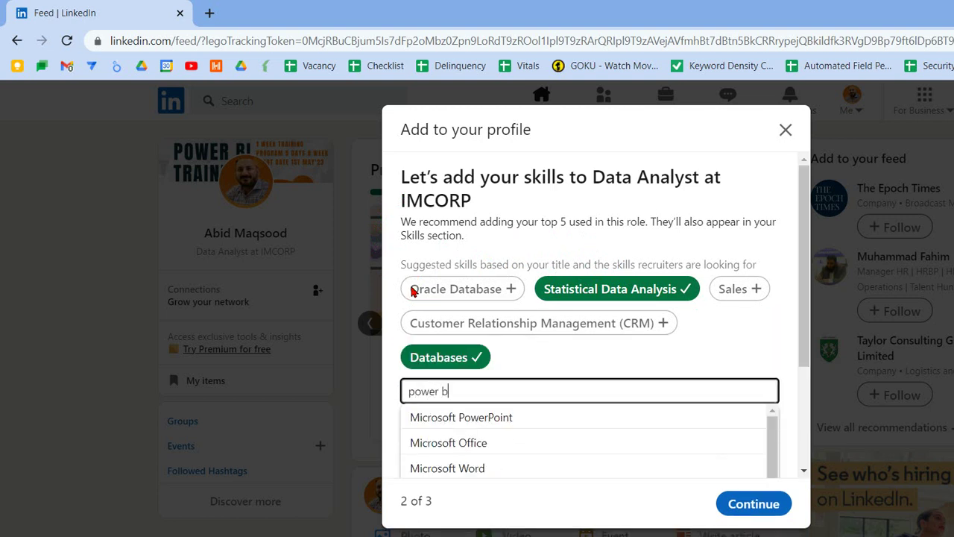
pyautogui.write('wer b')
pyautogui.press('Down')
pyautogui.press('Return')
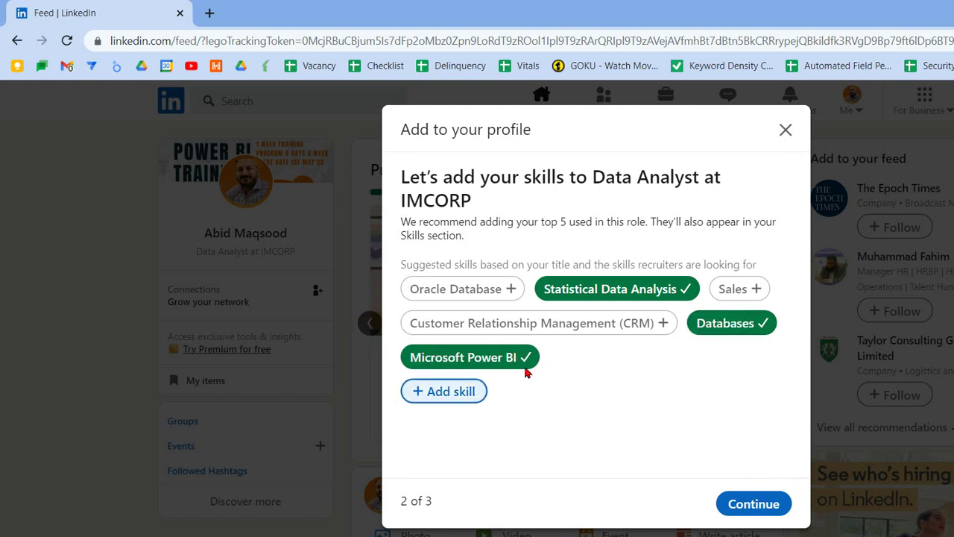
pyautogui.click(754, 503)
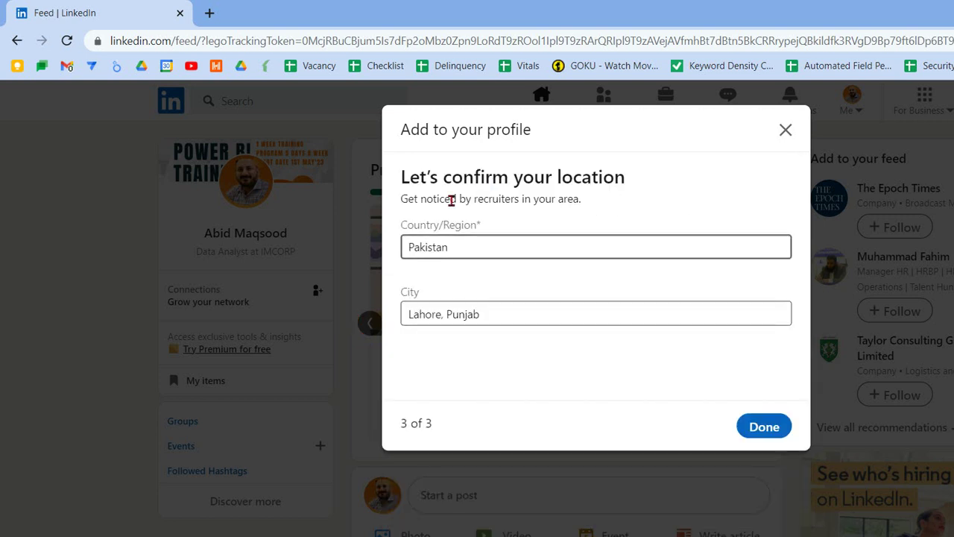
# Step: Try to change the profile's country/region to United States without a postal code, and close the location form
pyautogui.click(462, 247)
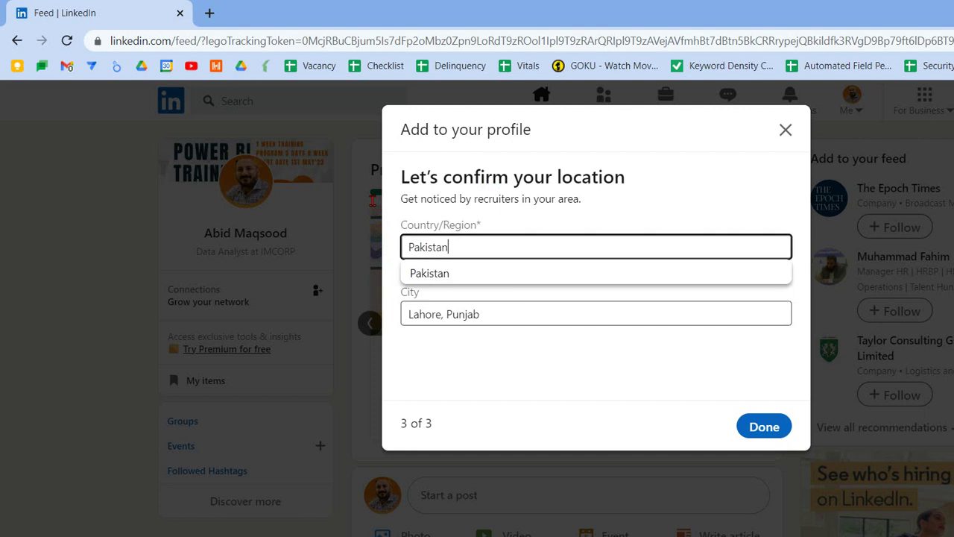
pyautogui.moveTo(462, 247); pyautogui.dragTo(277, 197)
pyautogui.write('un')
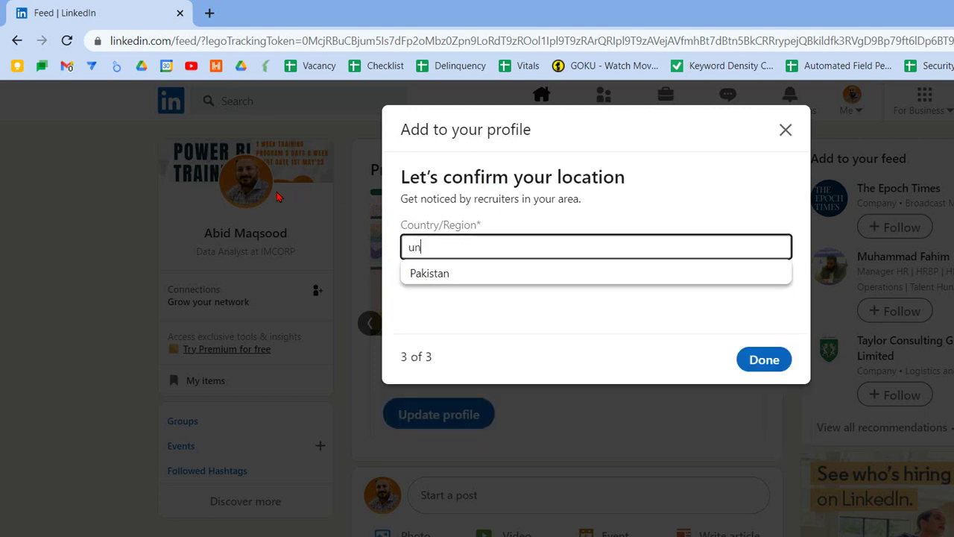
pyautogui.write('i')
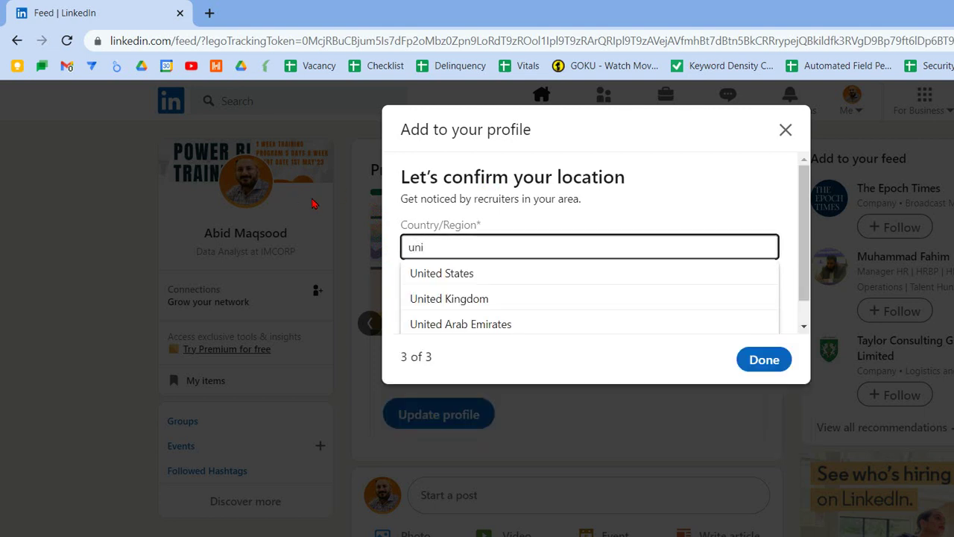
pyautogui.press('Down')
pyautogui.press('Return')
pyautogui.press('Tab')
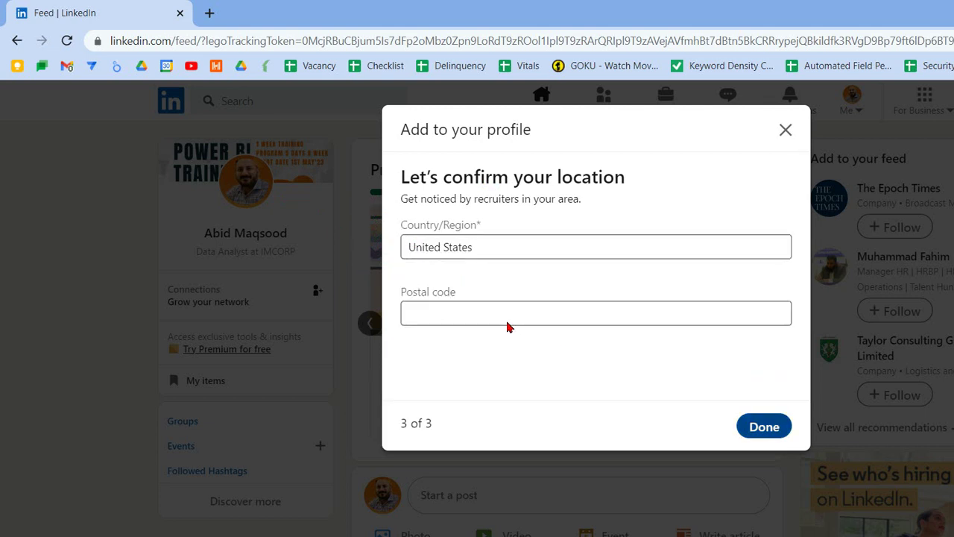
pyautogui.press('Escape')
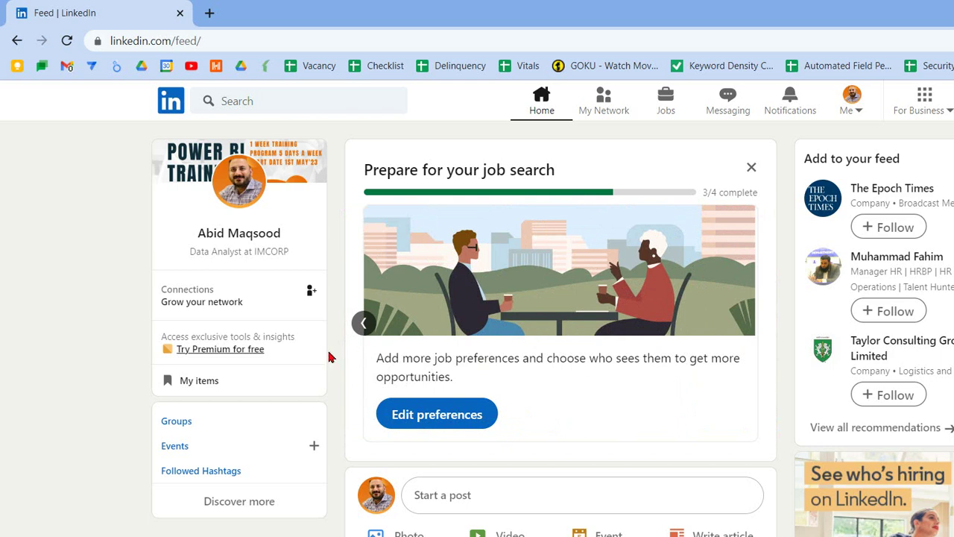
# Step: Limit the job preferences to Remote workplaces with an immediate start, save them, and accept email updates about job opportunities
pyautogui.click(433, 415)
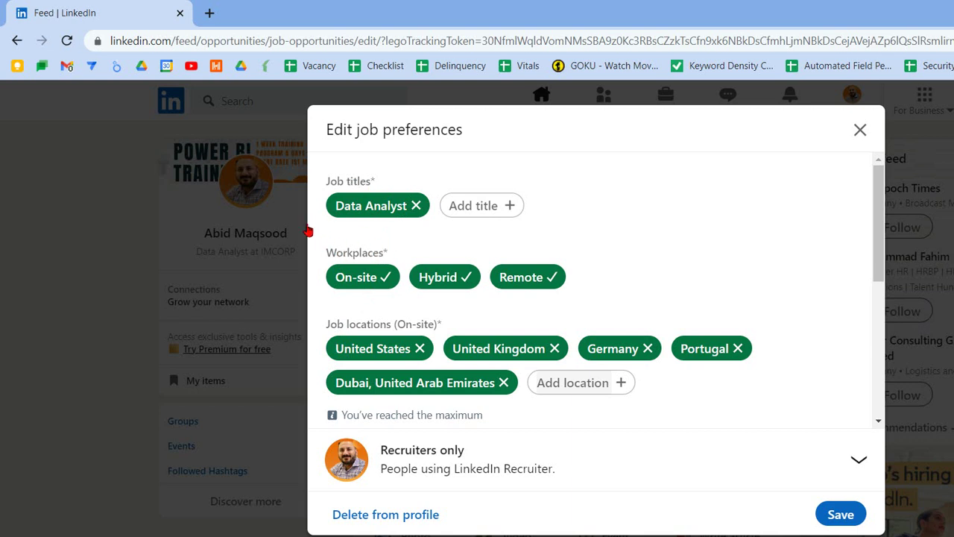
pyautogui.click(370, 276)
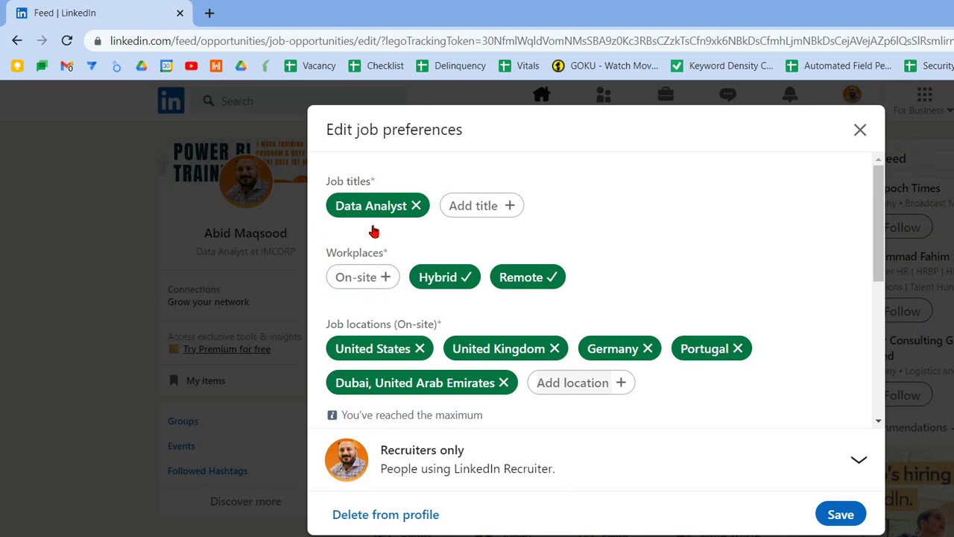
pyautogui.click(448, 276)
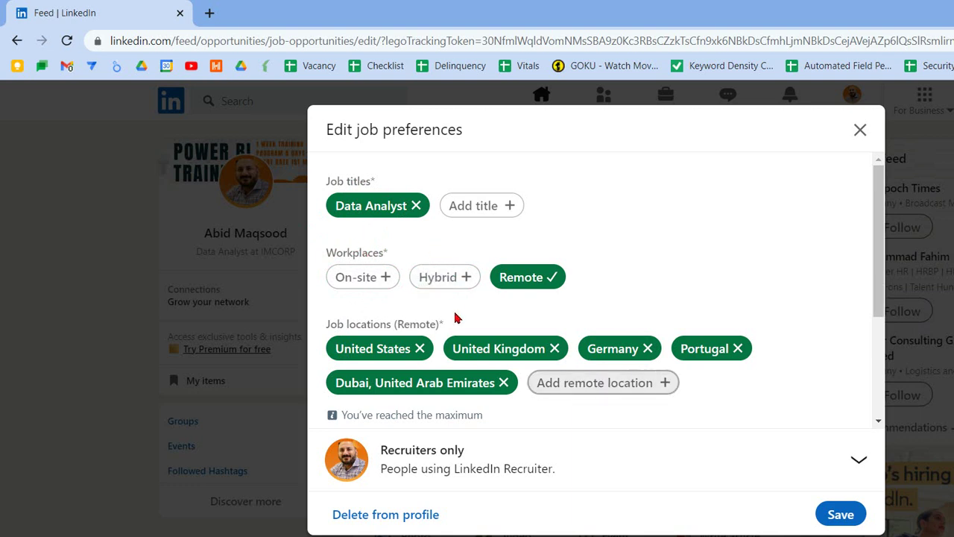
pyautogui.scroll(-2, 477, 328)
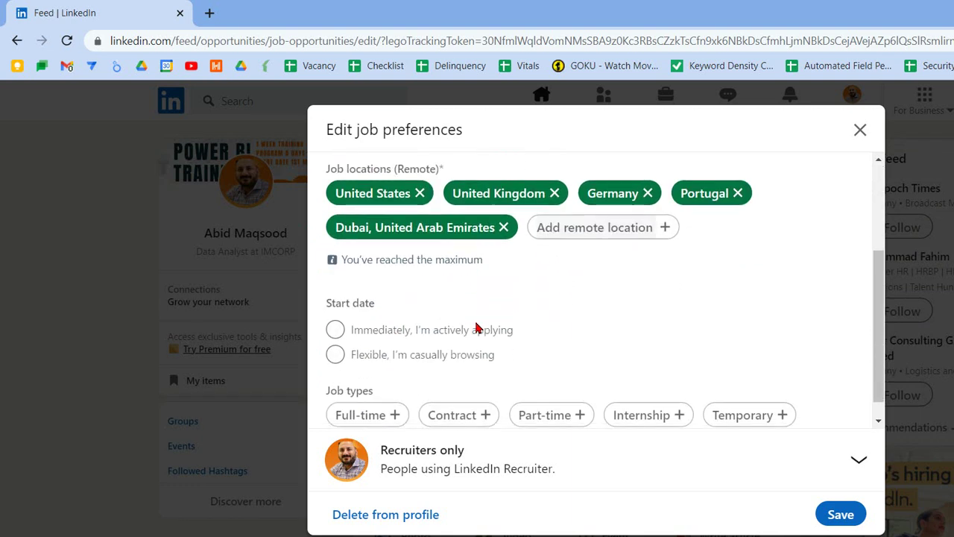
pyautogui.scroll(-1, 477, 328)
pyautogui.click(336, 305)
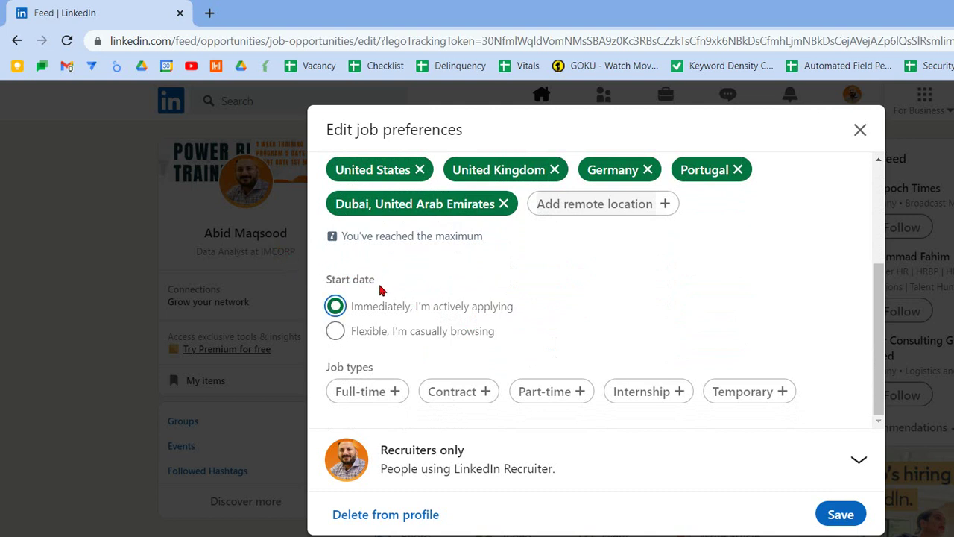
pyautogui.click(840, 514)
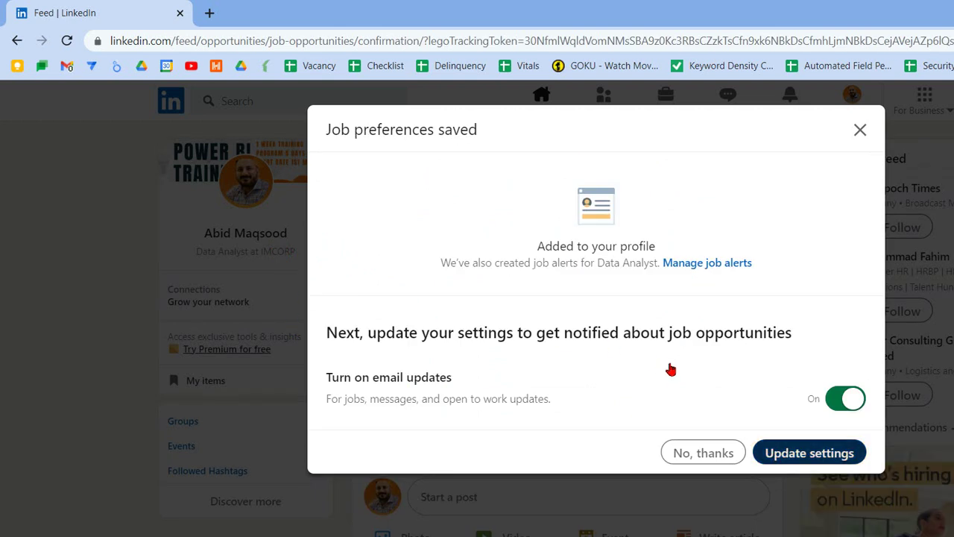
pyautogui.press('Return')
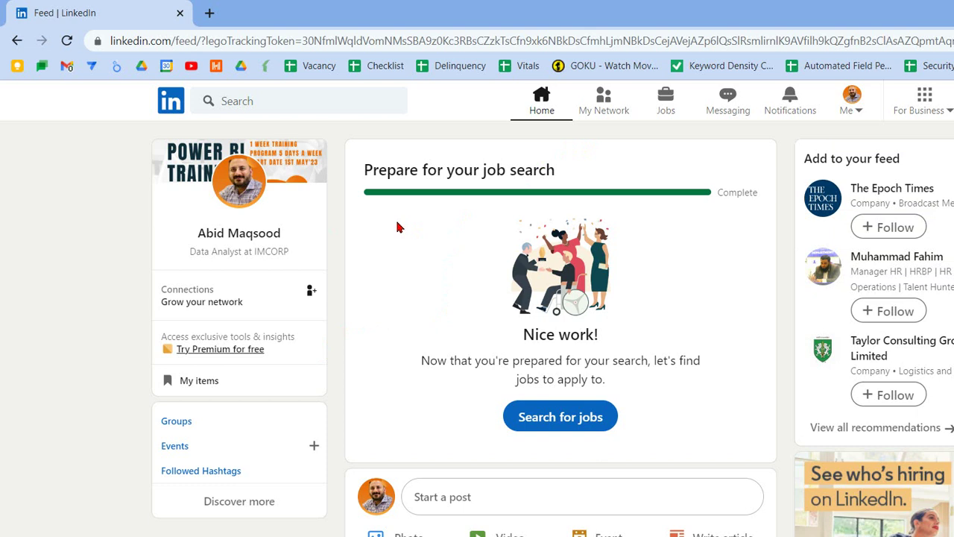
# Step: Open the own profile and invite the first three members suggested under People you may know to connect
pyautogui.click(851, 101)
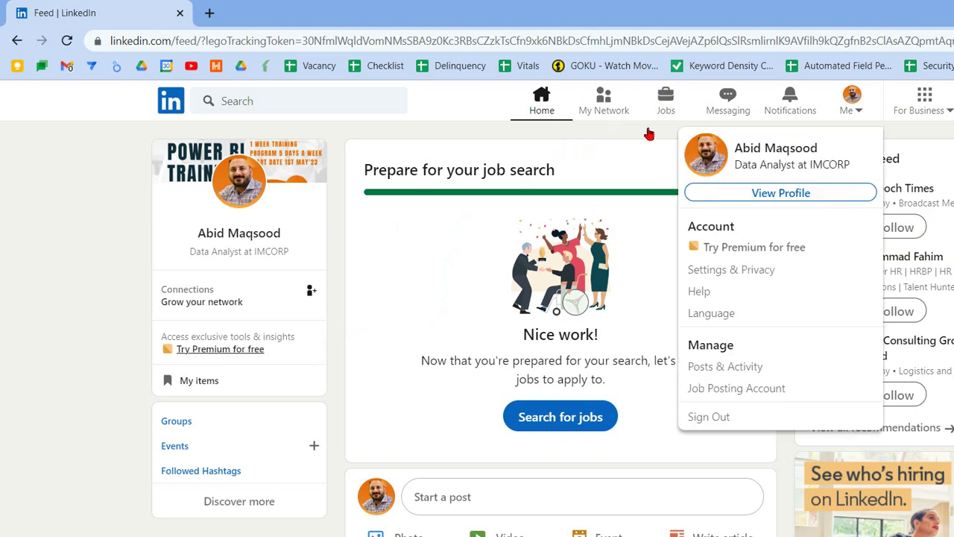
pyautogui.click(755, 193)
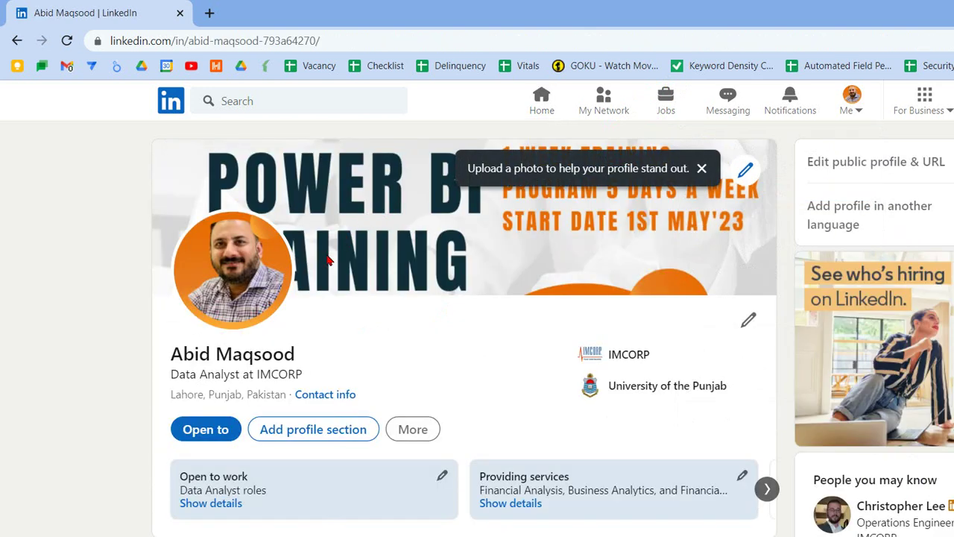
pyautogui.scroll(-1, 696, 230)
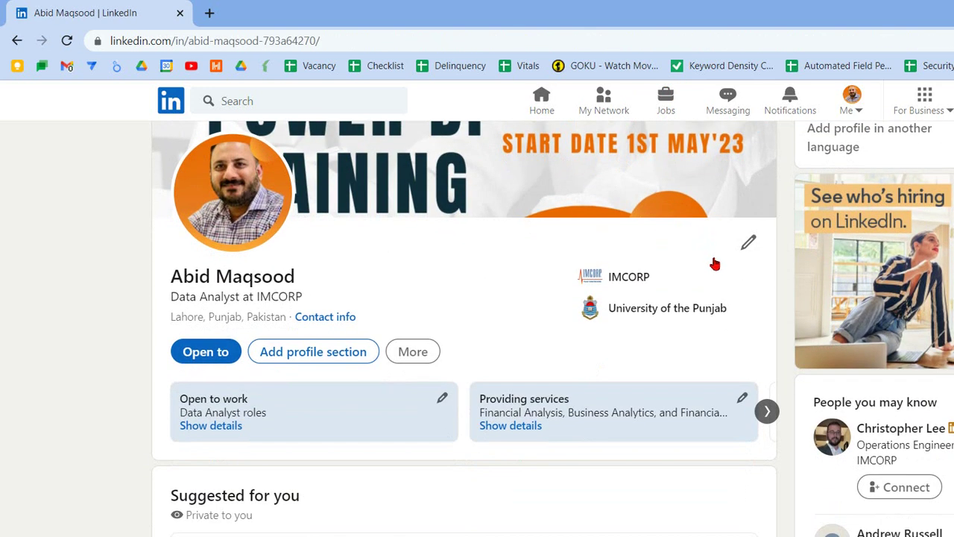
pyautogui.scroll(-1, 715, 263)
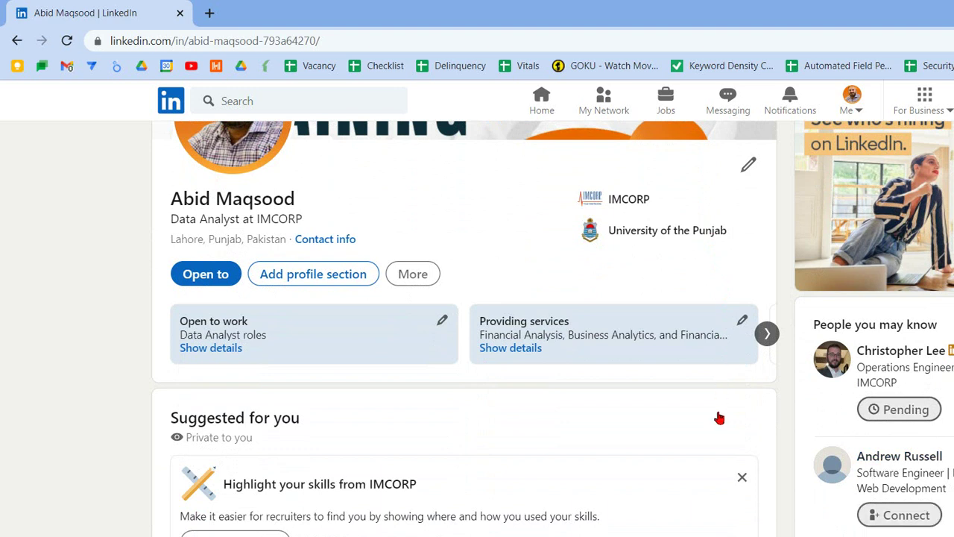
pyautogui.scroll(-2, 714, 417)
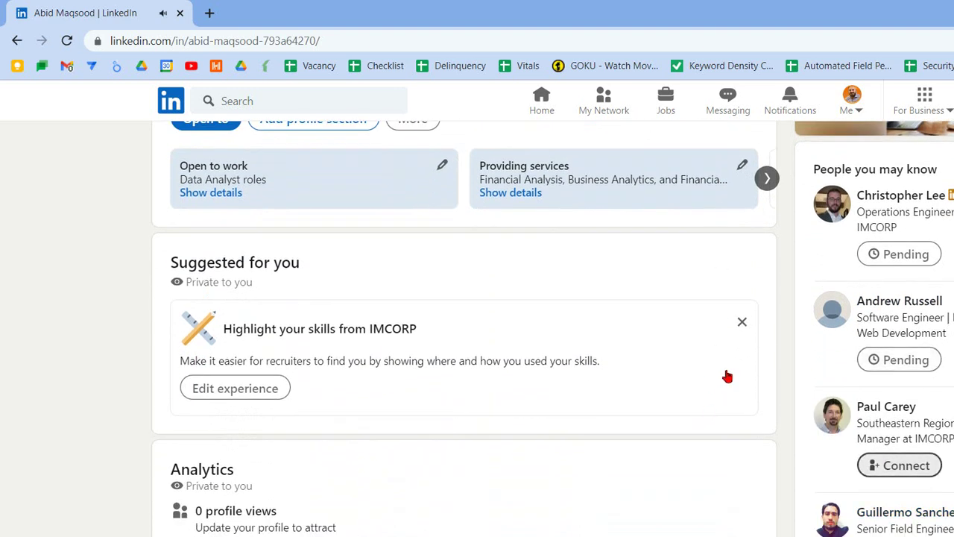
pyautogui.scroll(-2, 712, 396)
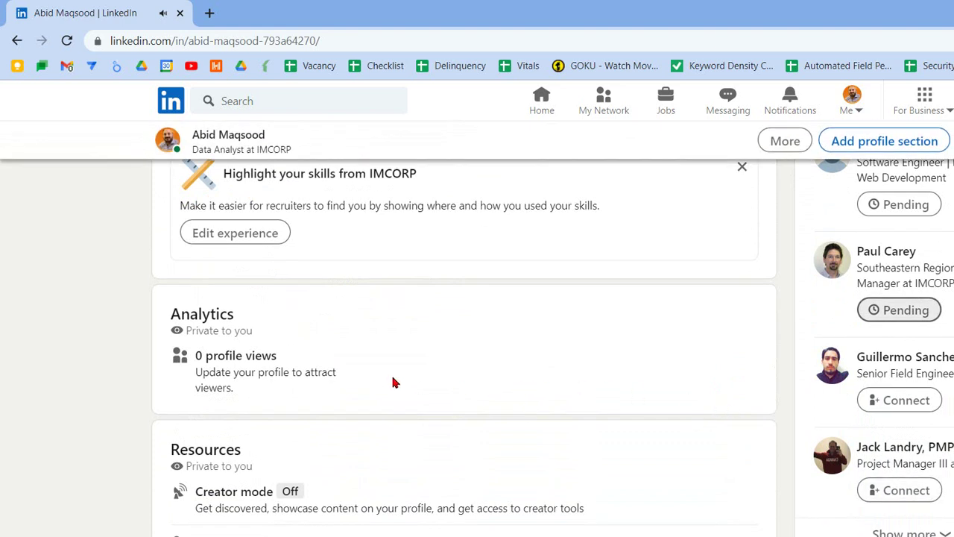
# Step: Review the profile's sections from Analytics down through Activity, Experience and Education, and return to its header
pyautogui.scroll(2, 395, 382)
pyautogui.scroll(-5, 395, 382)
pyautogui.scroll(-5, 394, 382)
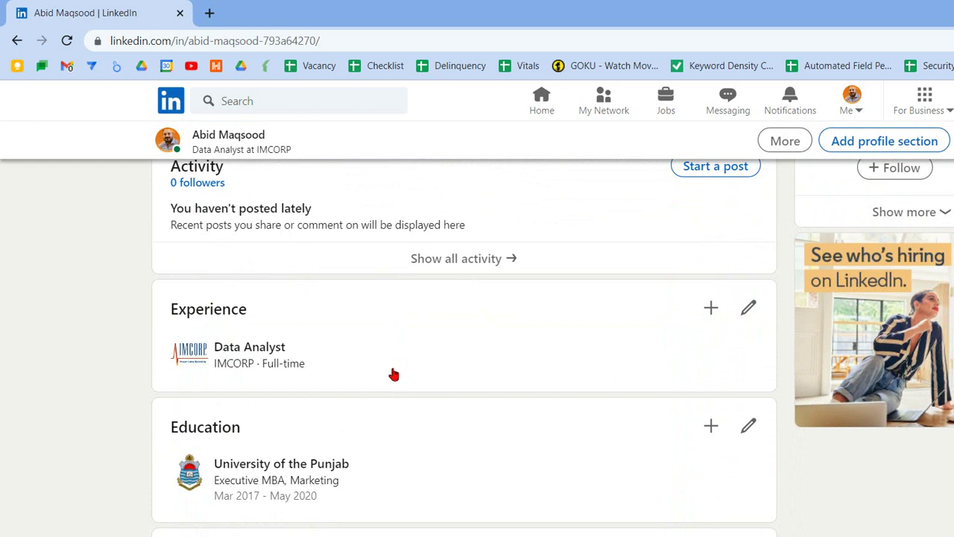
pyautogui.scroll(-3, 401, 314)
pyautogui.scroll(15, 400, 315)
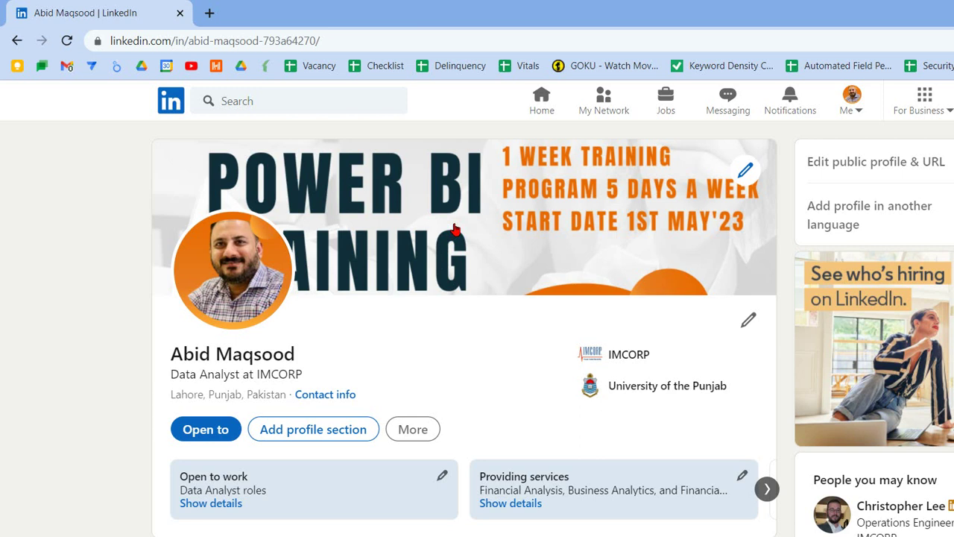
# Step: Open the Jobs page and show the recent searches for job titles
pyautogui.click(665, 101)
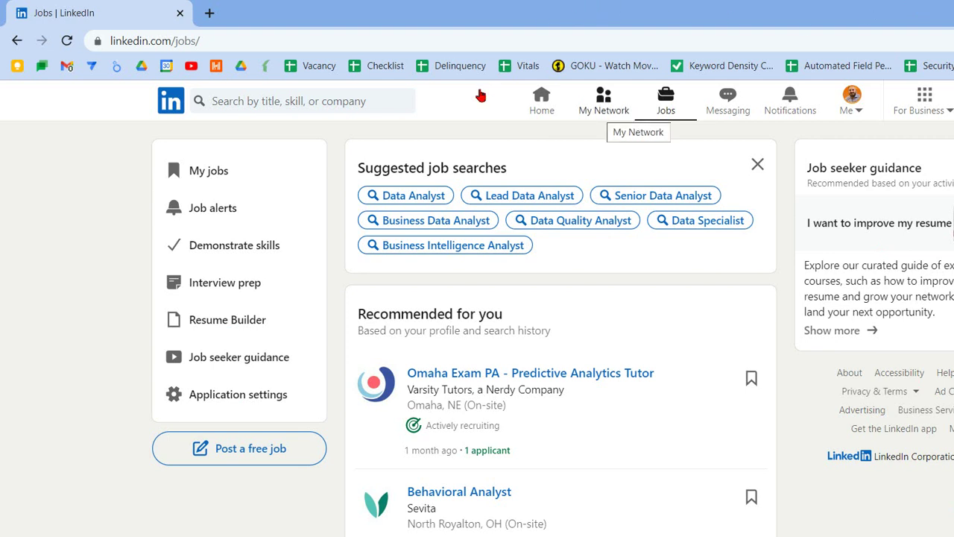
pyautogui.click(225, 91)
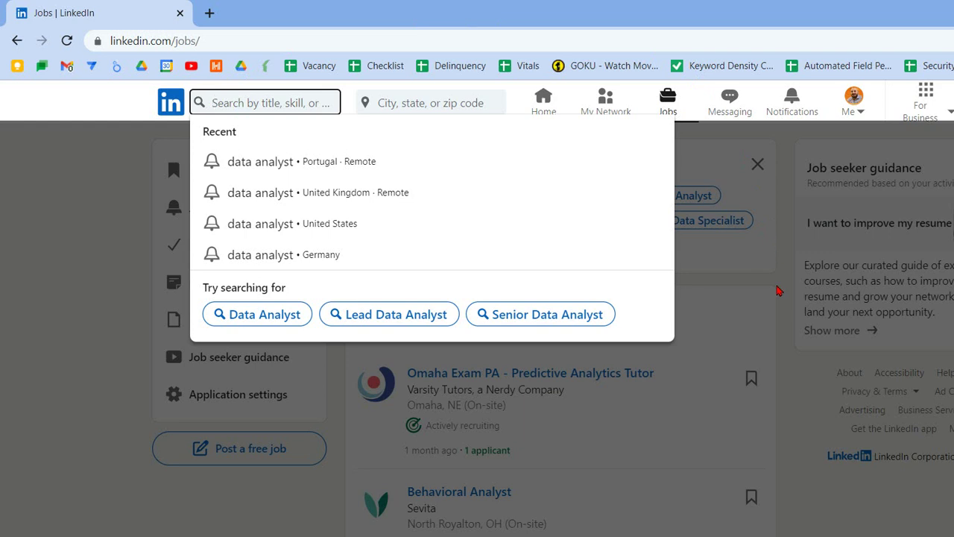
# Step: Switch to another Chrome profile's window, open the bookmarked LinkedIn profile, and bring up the already open LinkedIn network page
pyautogui.click(932, 46)
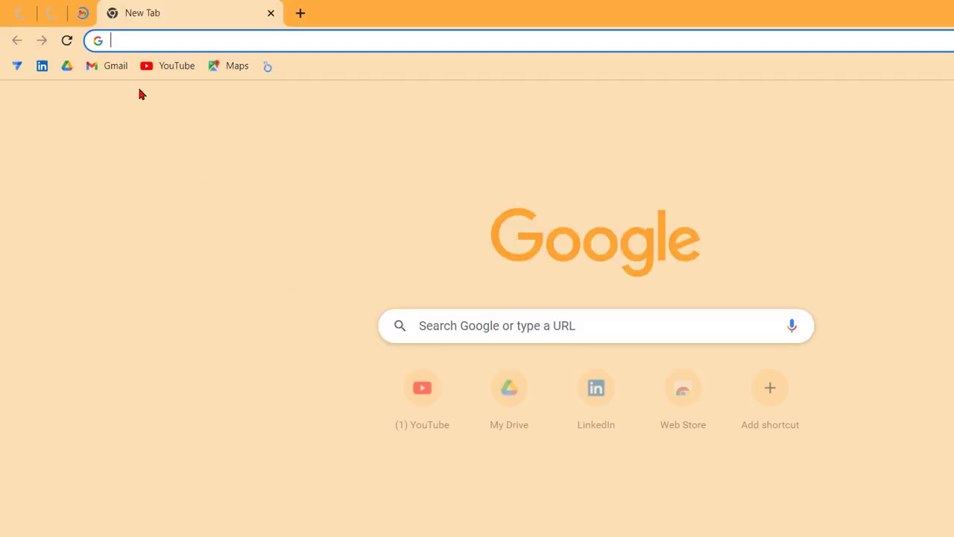
pyautogui.click(42, 66)
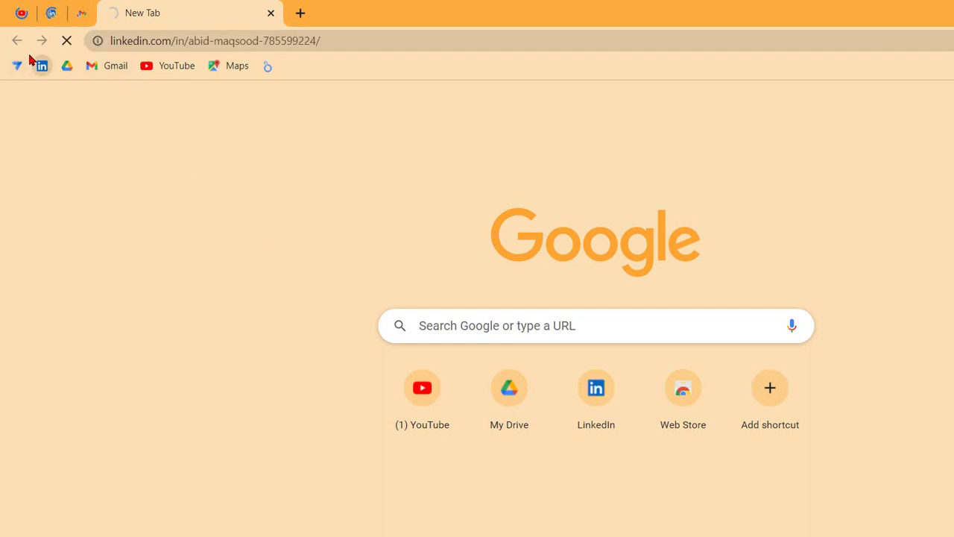
pyautogui.click(51, 13)
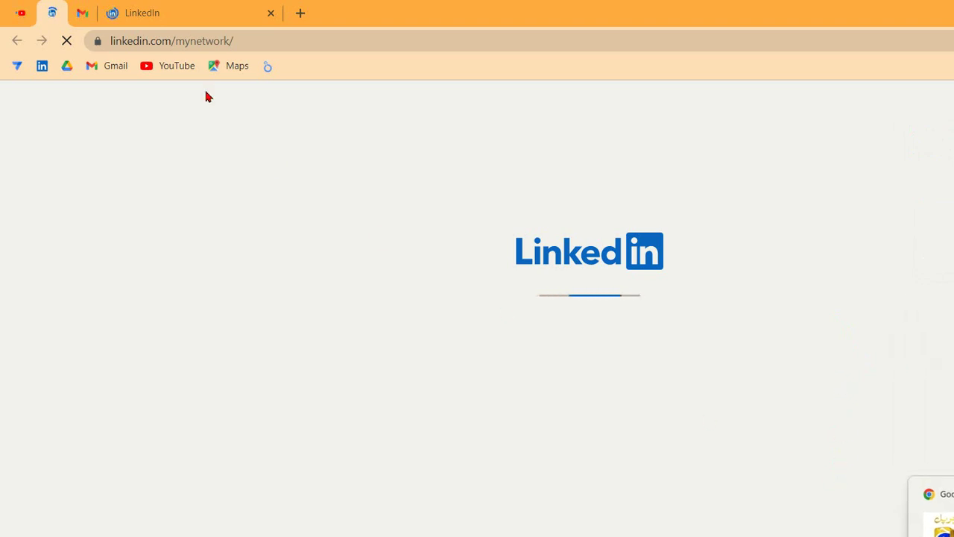
# Step: Close the extra LinkedIn and uvpn.me tabs, return to the pinned LinkedIn network page, and open the own profile
pyautogui.middleClick(219, 17)
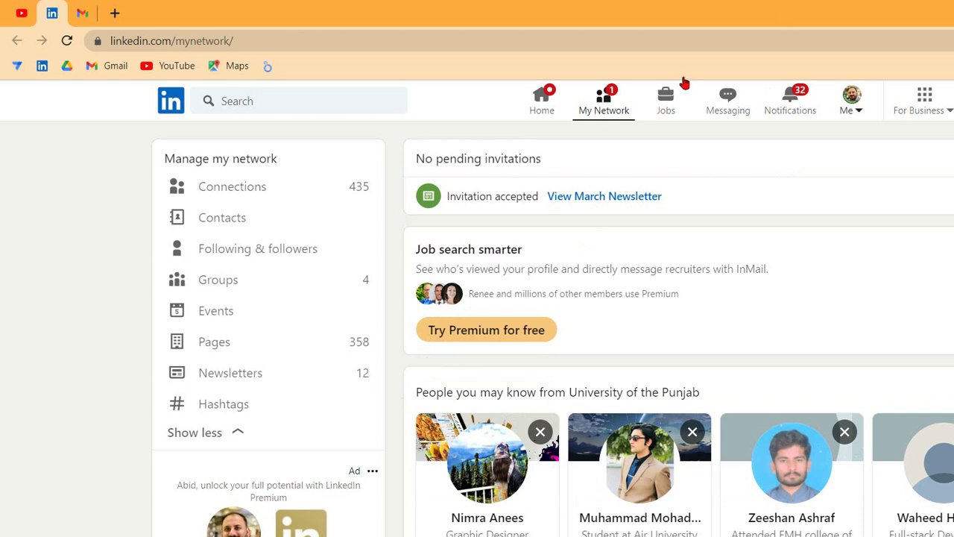
pyautogui.click(851, 101)
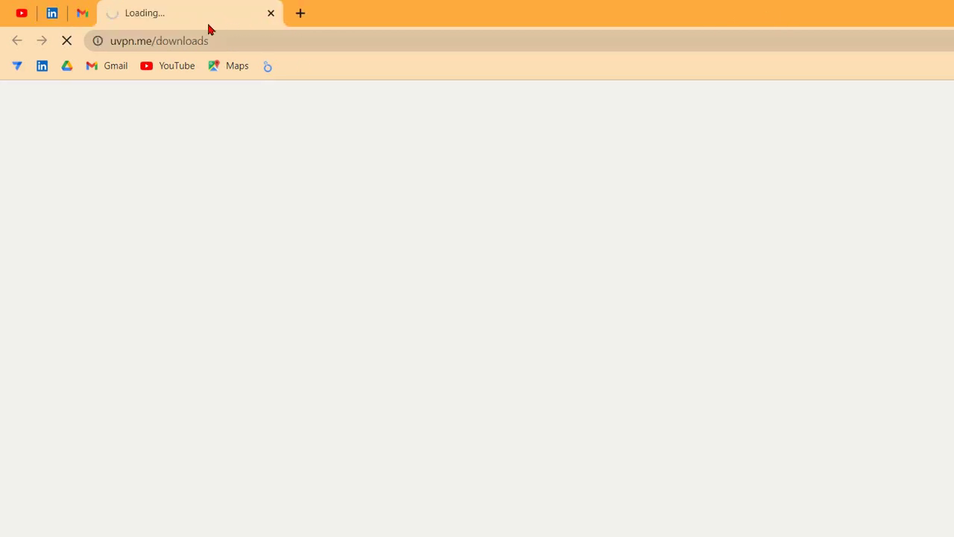
pyautogui.click(271, 12)
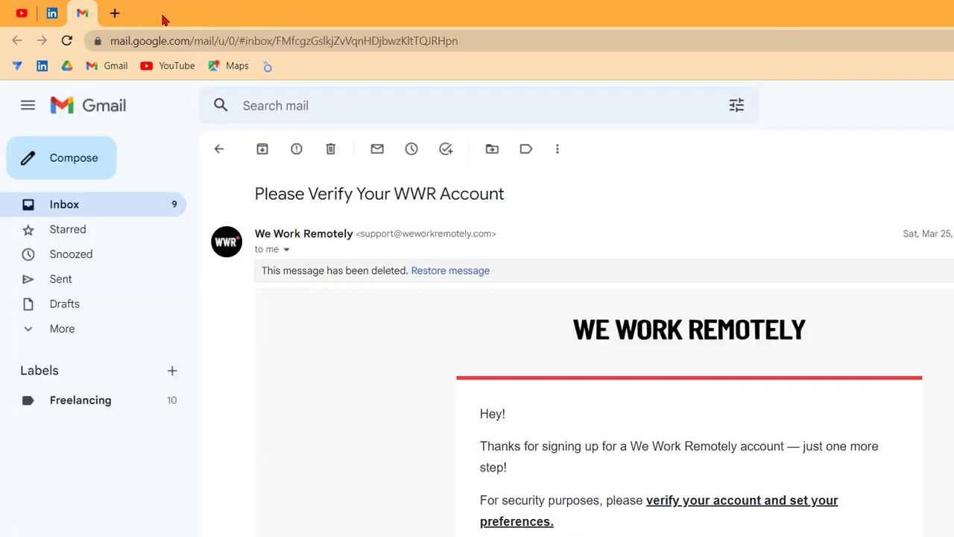
pyautogui.click(50, 13)
pyautogui.click(850, 109)
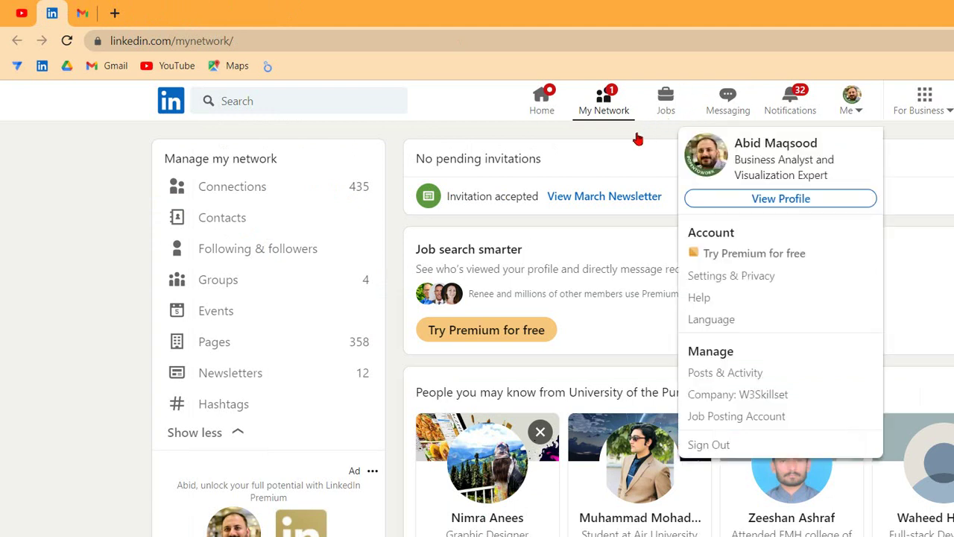
pyautogui.click(781, 198)
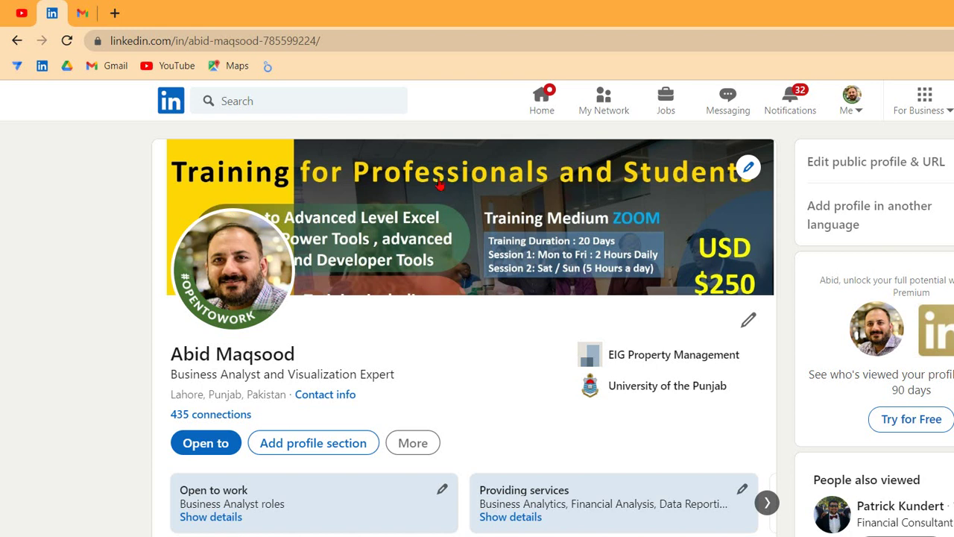
# Step: View the contact info in the profile's header and close it again
pyautogui.scroll(-4, 296, 221)
pyautogui.scroll(2, 299, 221)
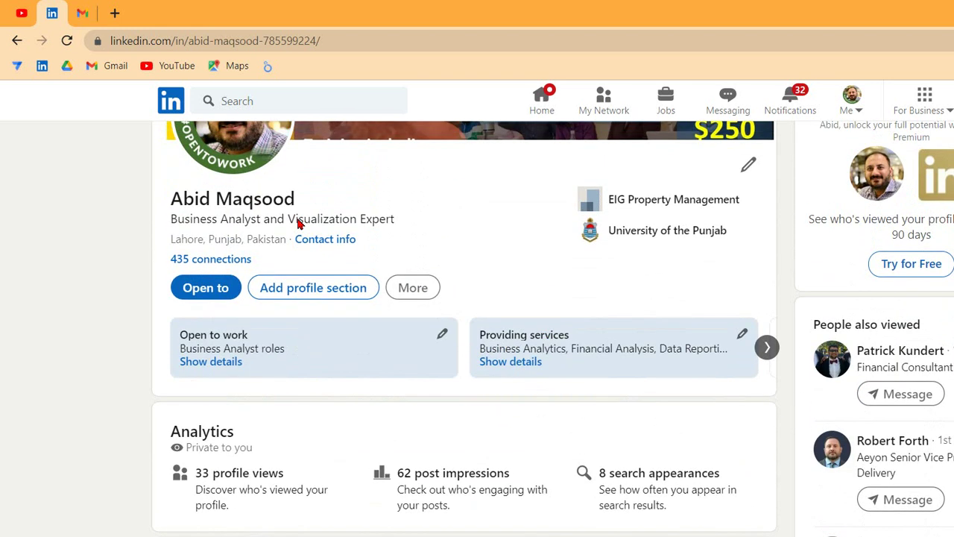
pyautogui.click(325, 239)
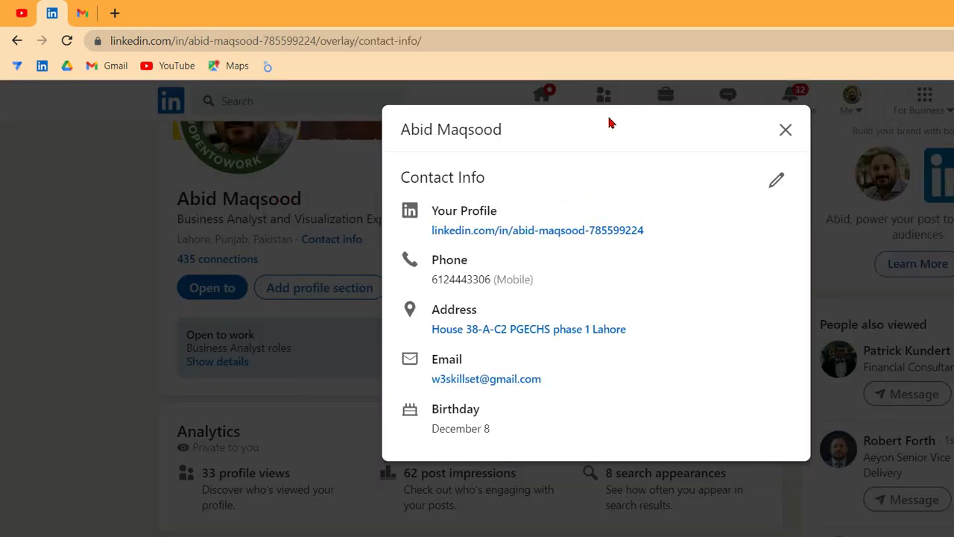
pyautogui.press('Escape')
# Step: Review the experienced account's profile from Analytics through About, Activity and Experience down to Education
pyautogui.scroll(-5, 318, 249)
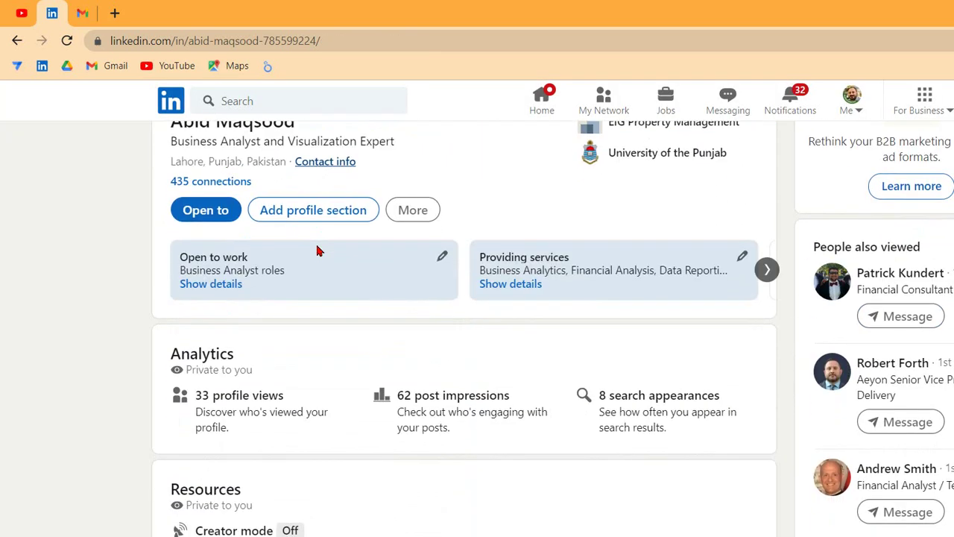
pyautogui.scroll(-5, 317, 249)
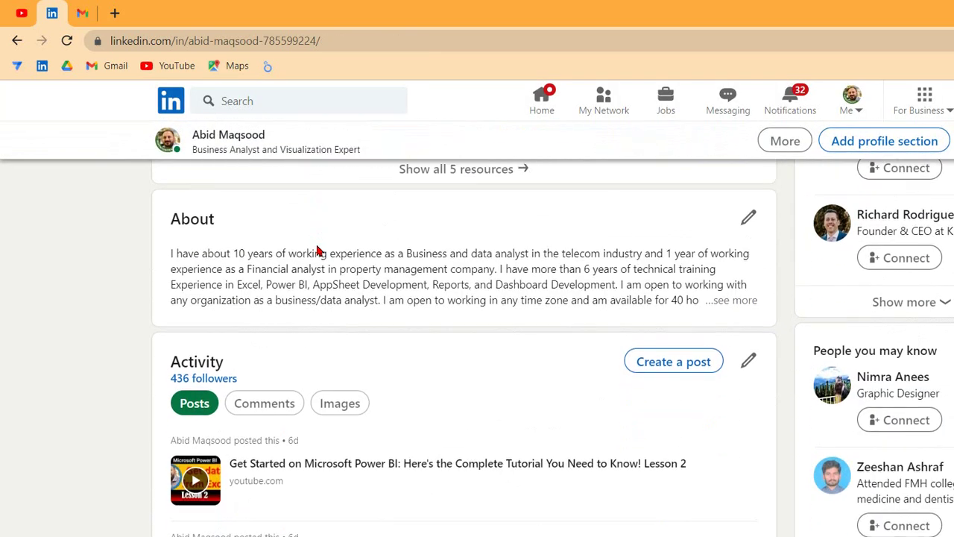
pyautogui.scroll(-5, 317, 250)
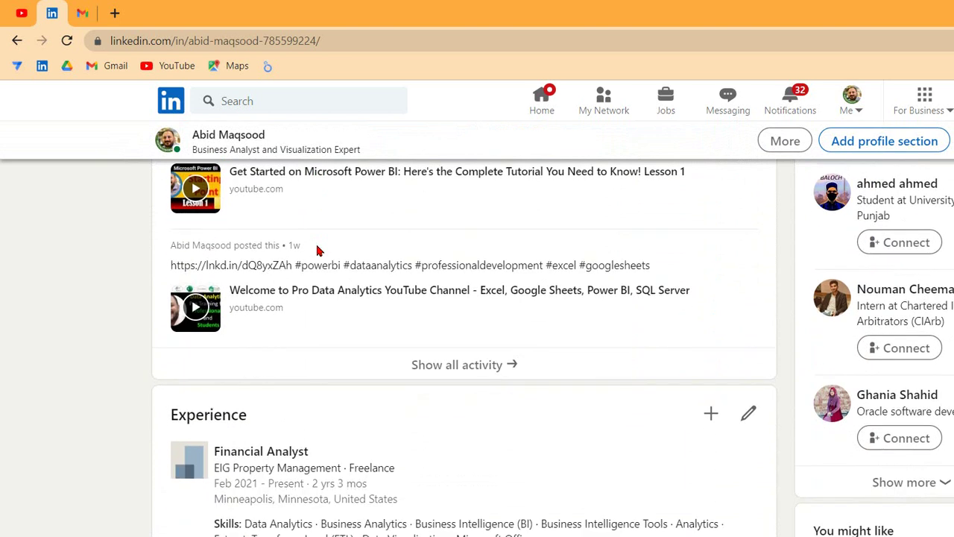
pyautogui.scroll(-3, 261, 197)
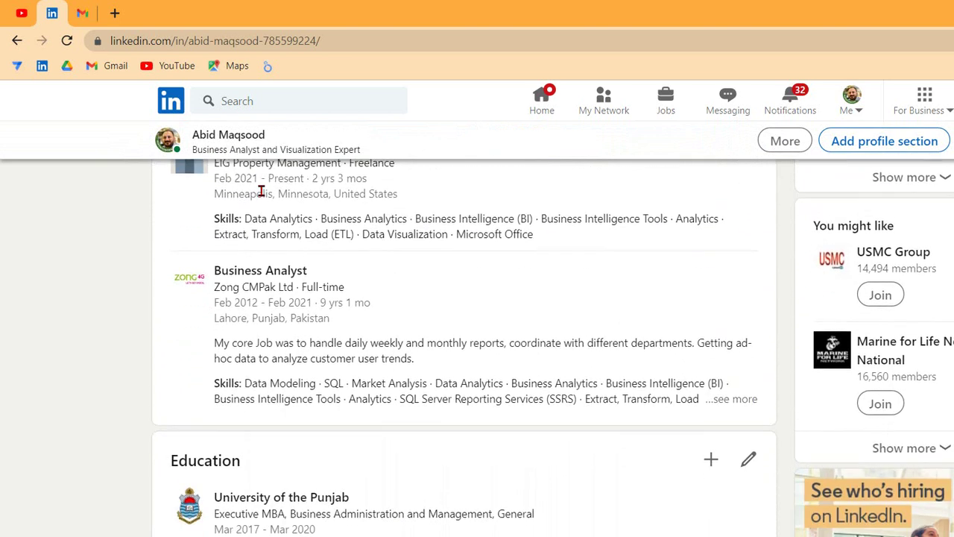